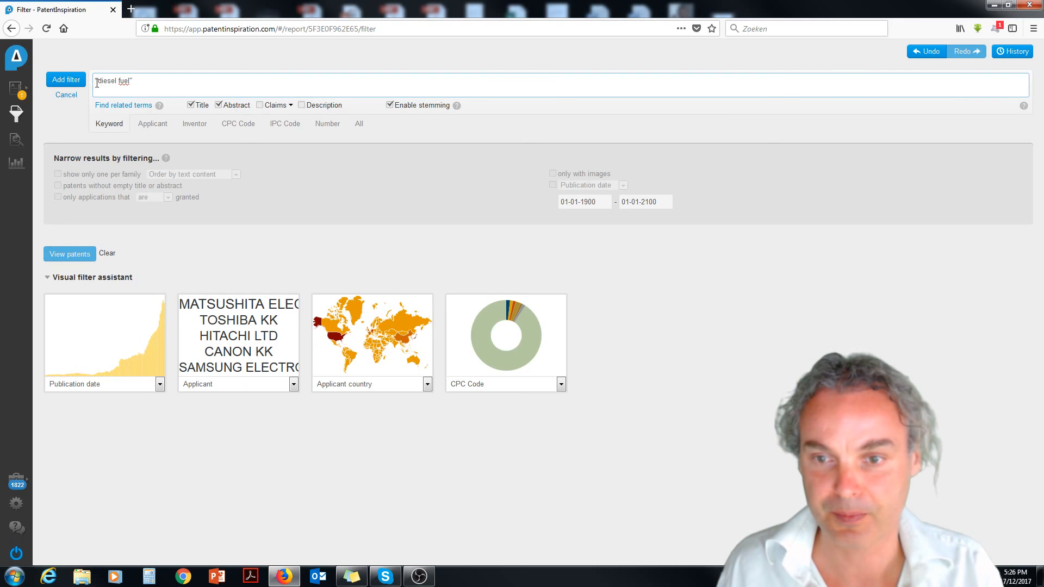
Apply the "diesel fuel" keyword filter on Title and Abstract and open the report's analysis page.
{"action": "left_click", "coordinate": [64, 85]}
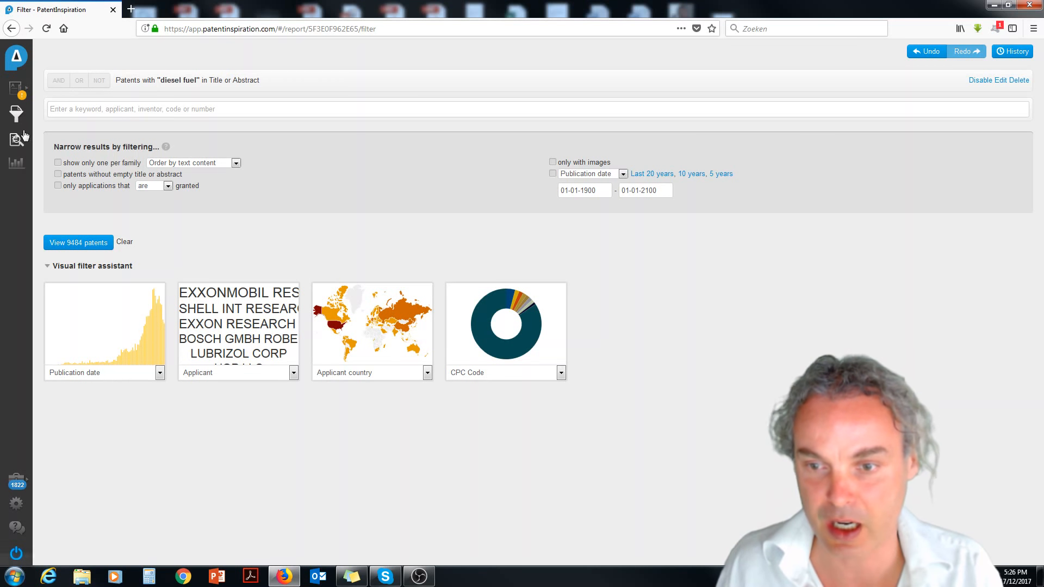
{"action": "left_click", "coordinate": [17, 163]}
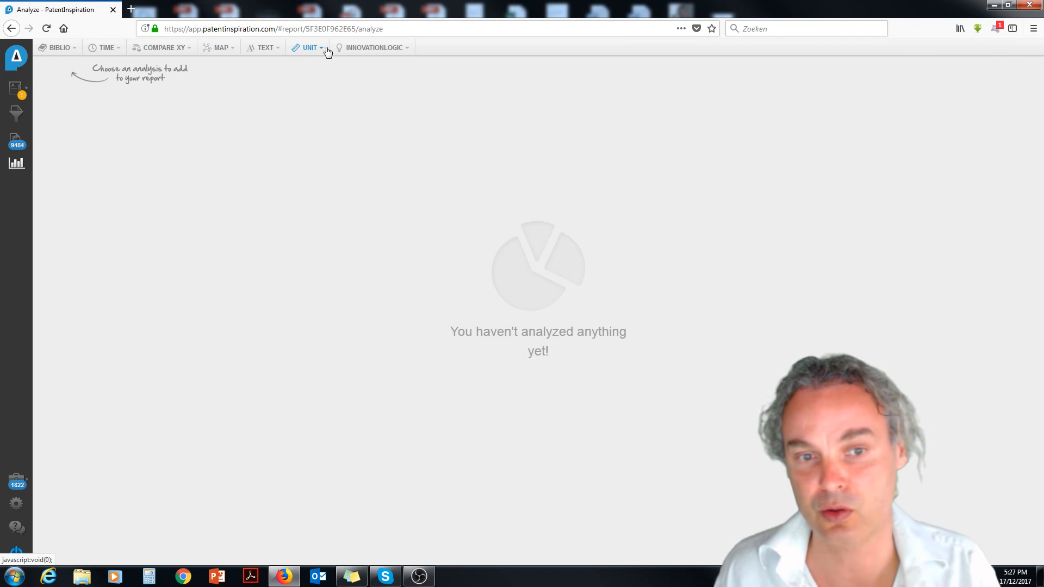
Add the Country (Applicant), Company, Academic and Applicant Timeline template analyses to the report.
{"action": "left_click", "coordinate": [53, 50]}
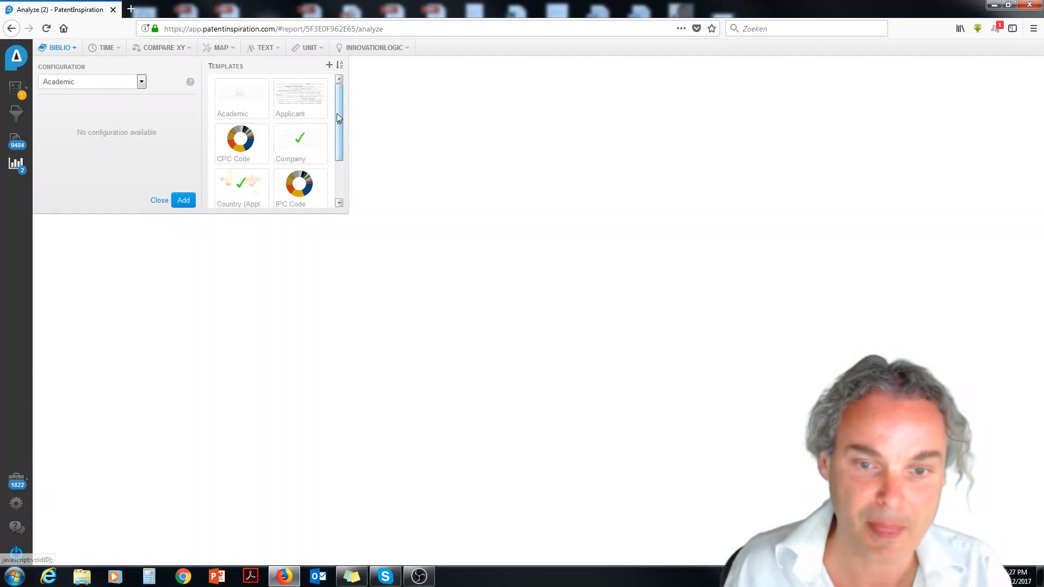
{"action": "left_click_drag", "start_coordinate": [337, 113], "coordinate": [338, 160]}
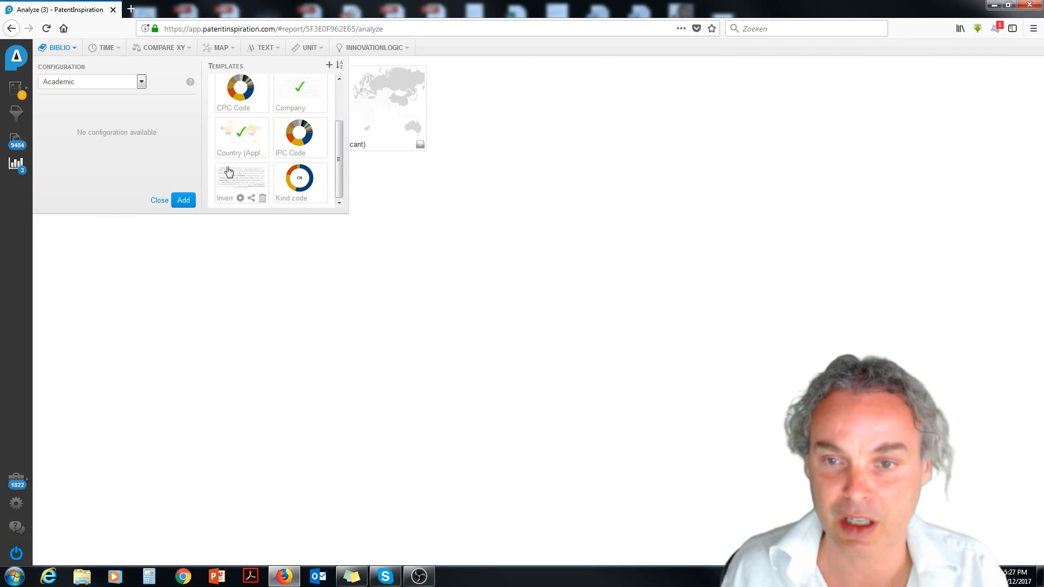
{"action": "left_click", "coordinate": [105, 47]}
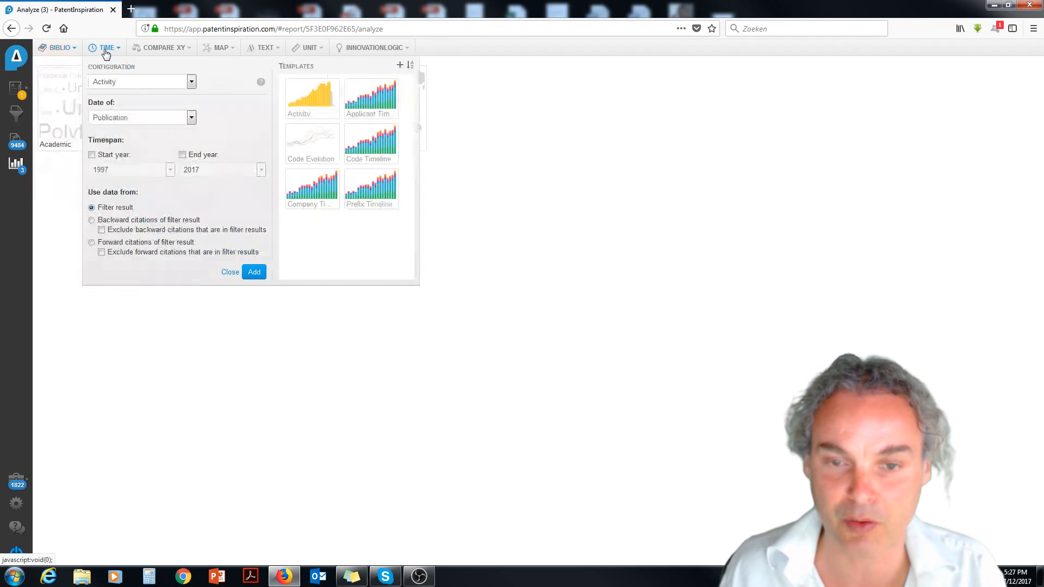
{"action": "left_click", "coordinate": [382, 102]}
Add the two XY comparisons of companies versus country (inventor) and companies versus academics.
{"action": "left_click", "coordinate": [159, 48]}
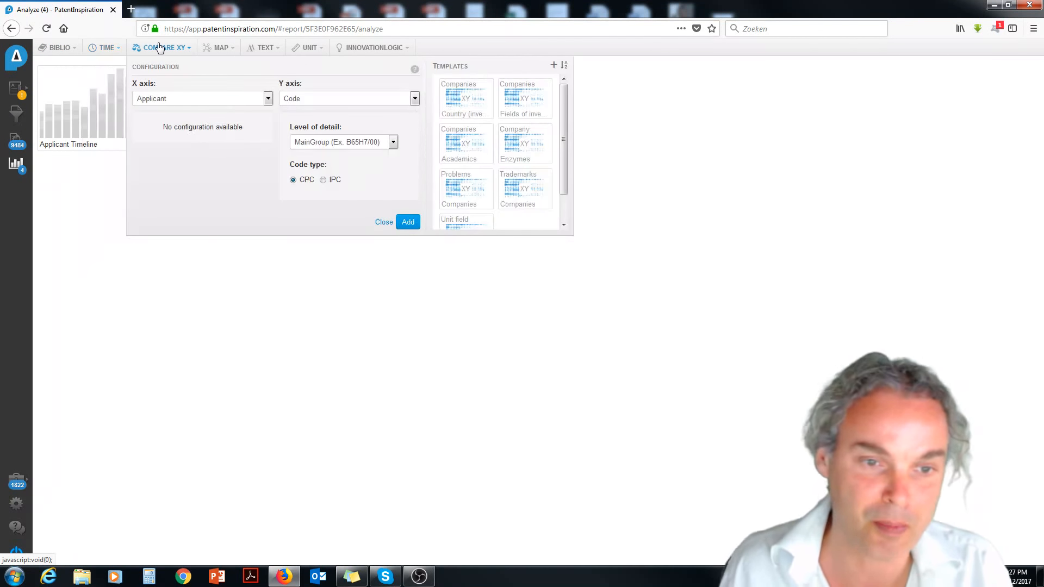
{"action": "left_click", "coordinate": [462, 103]}
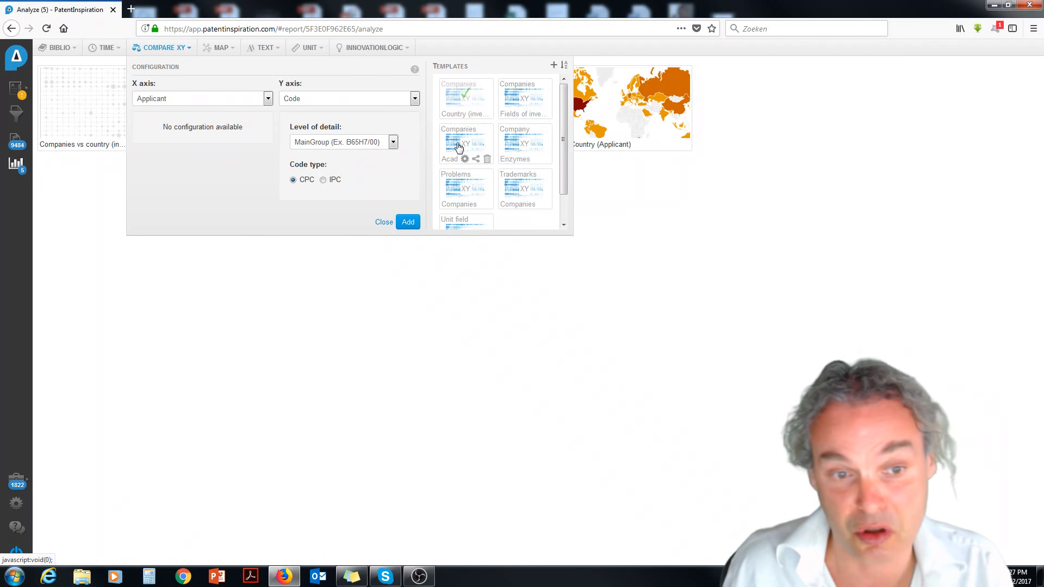
{"action": "left_click", "coordinate": [457, 145]}
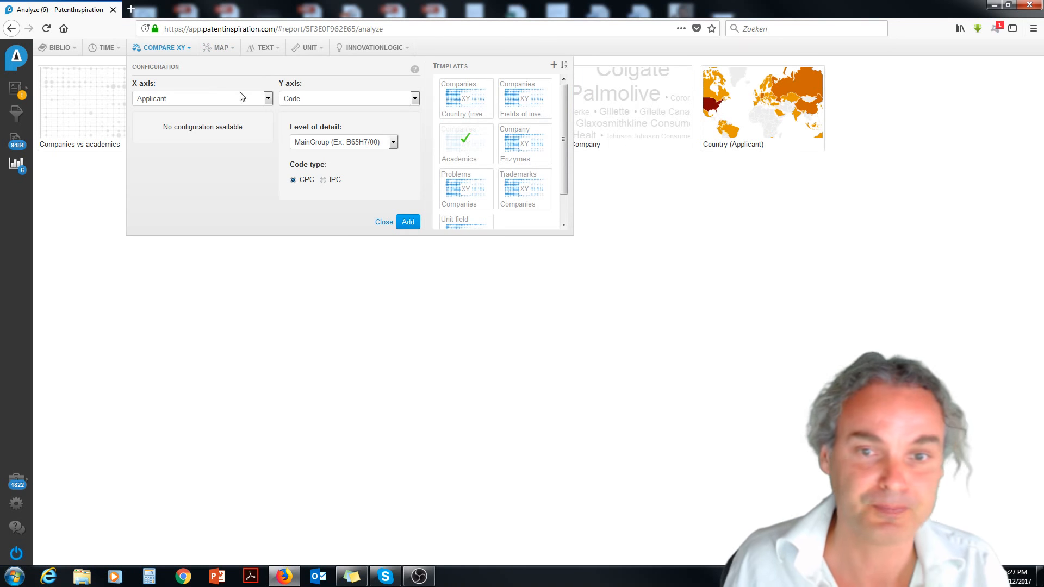
Add the Elements, Materials, CPC Code Map and CPC Domain map analyses to the report.
{"action": "left_click", "coordinate": [220, 49]}
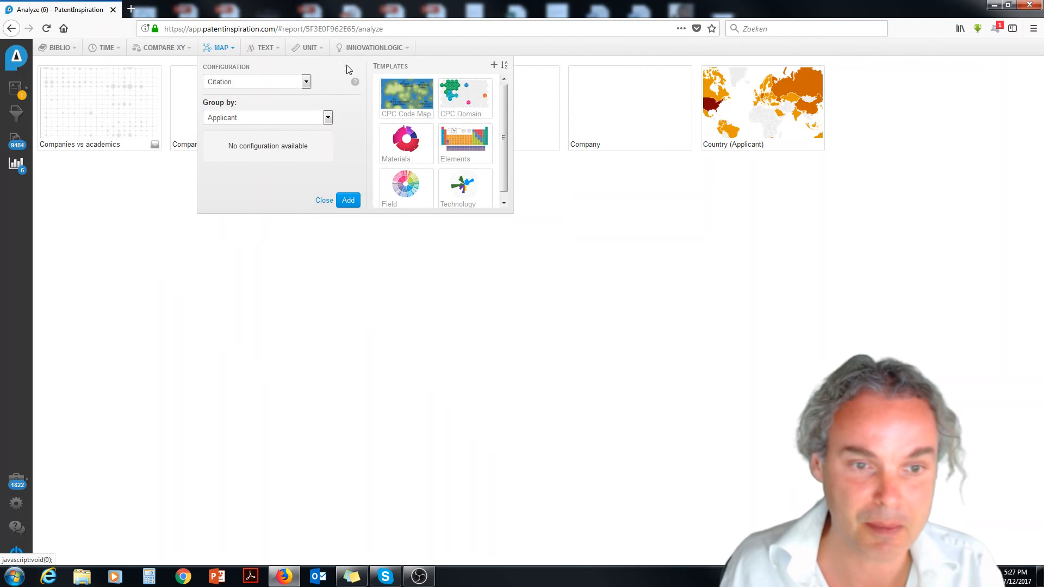
{"action": "left_click", "coordinate": [470, 151]}
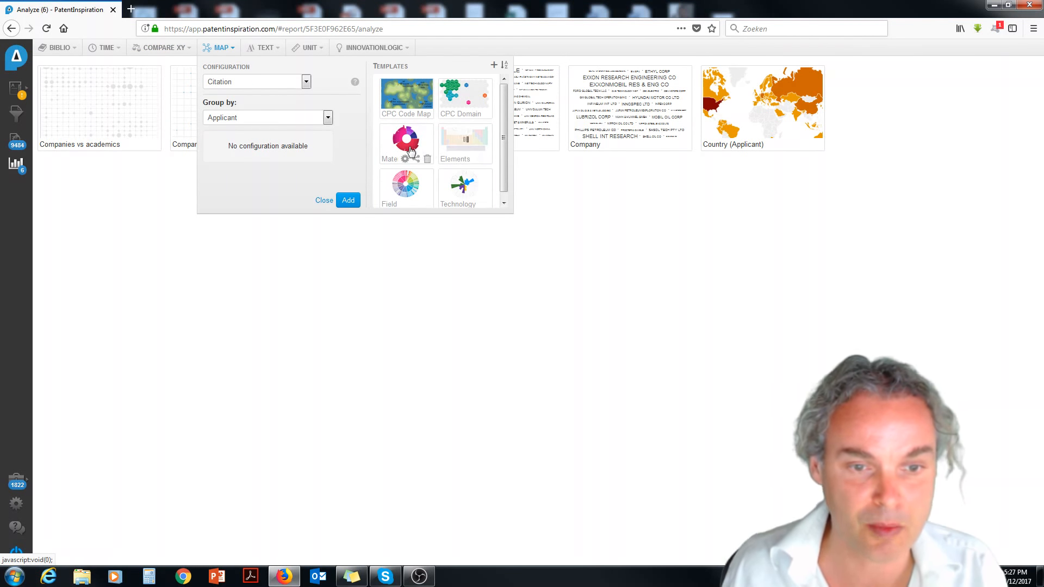
{"action": "left_click", "coordinate": [425, 90]}
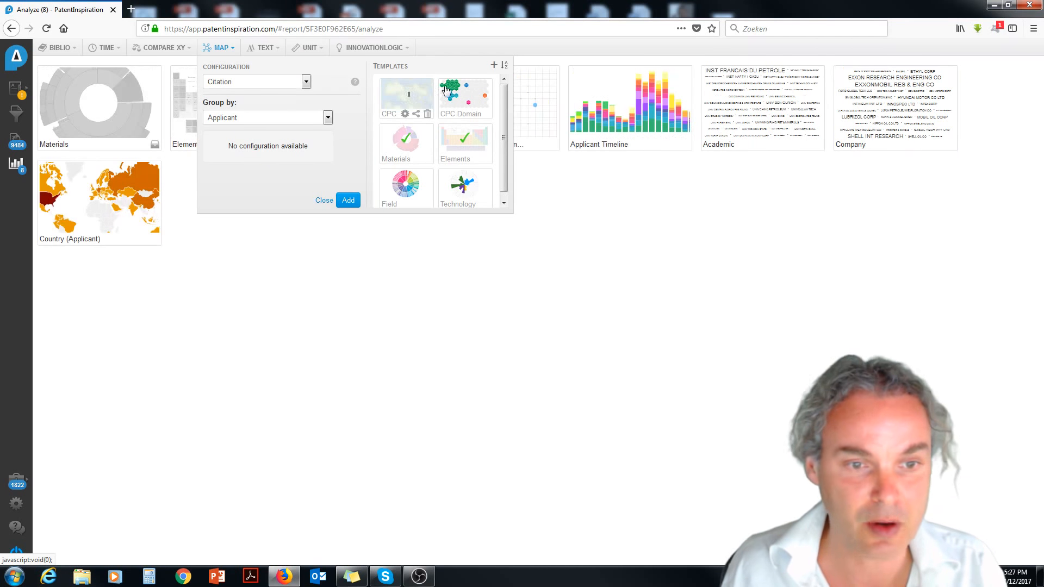
{"action": "left_click", "coordinate": [467, 93]}
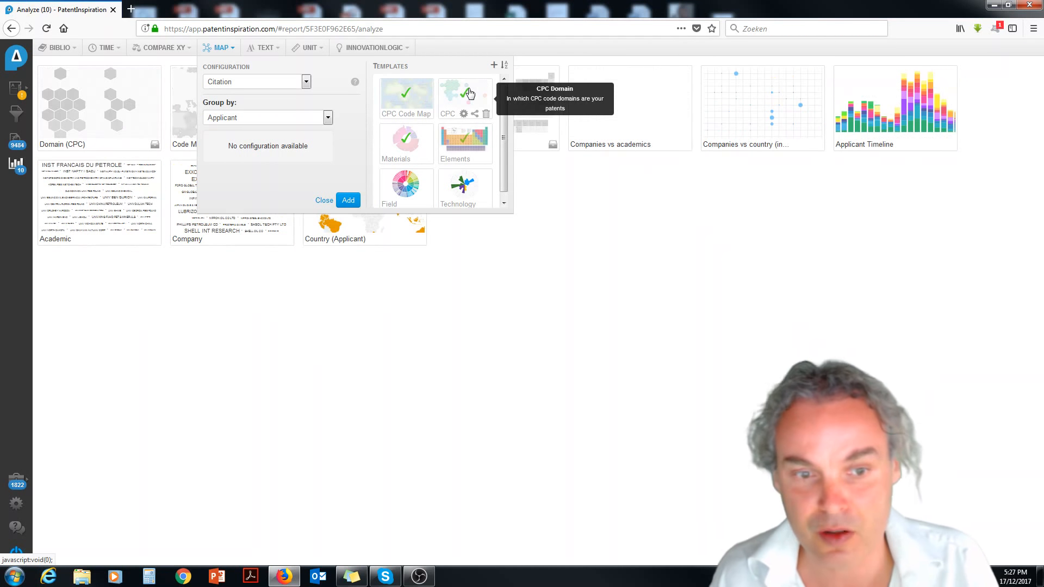
Add an Adjectives text analysis of title, abstract, all claims and description, limited to 1 word near the term "fuel".
{"action": "left_click", "coordinate": [263, 50]}
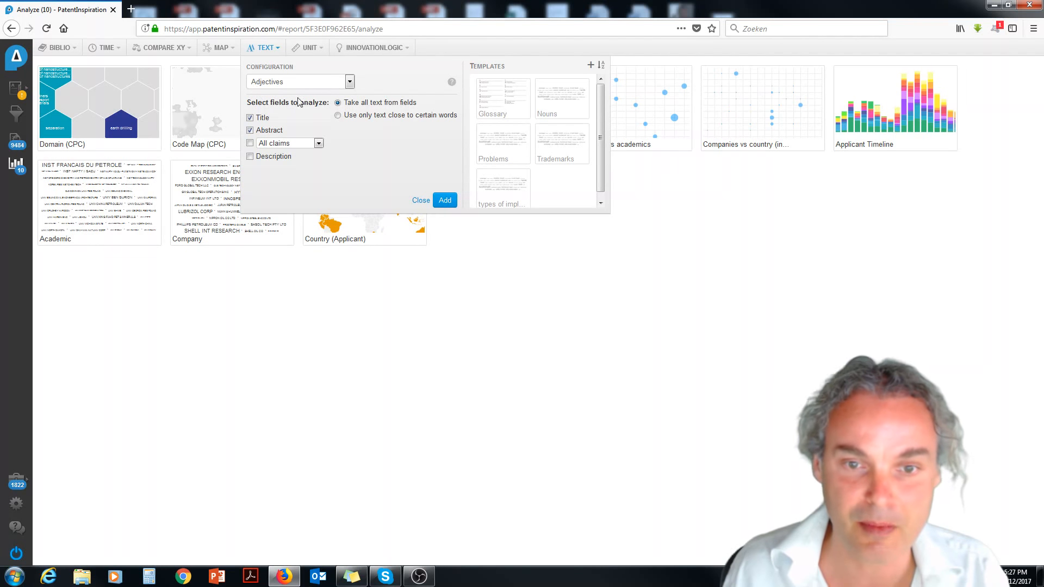
{"action": "left_click", "coordinate": [338, 115]}
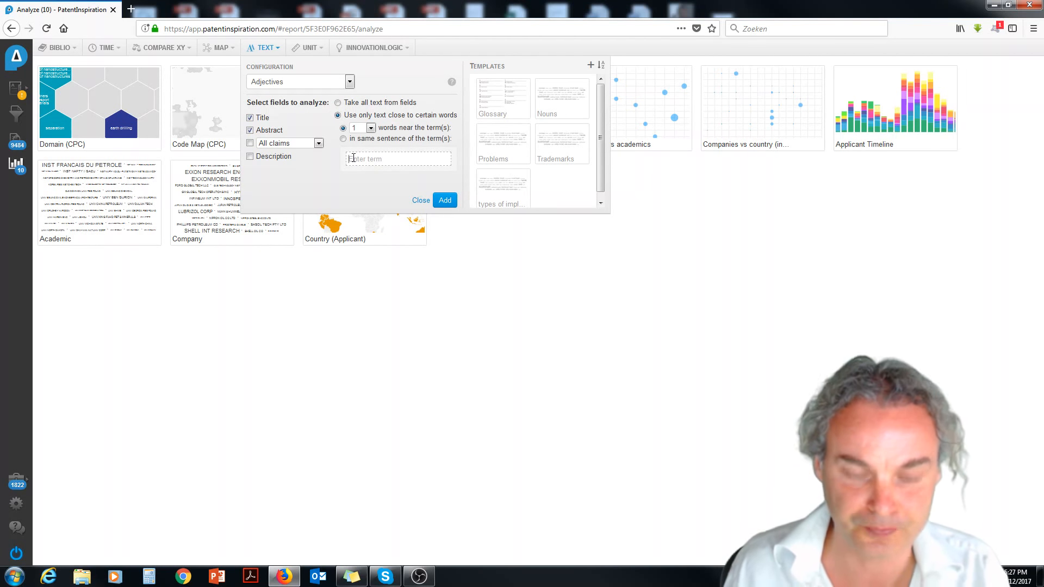
{"action": "left_click", "coordinate": [353, 158]}
{"action": "type", "text": "fuel"}
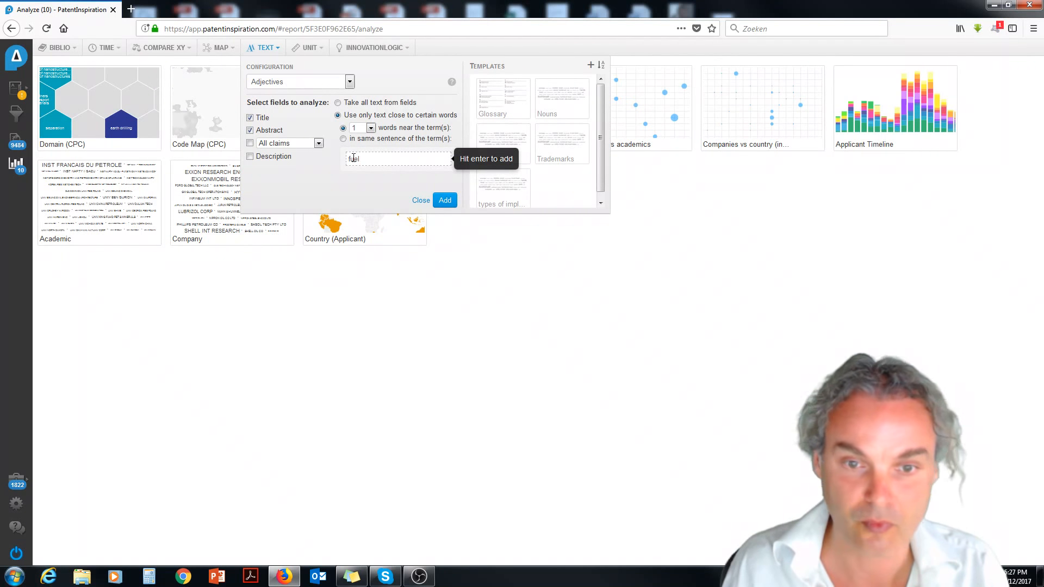
{"action": "key", "text": "Return"}
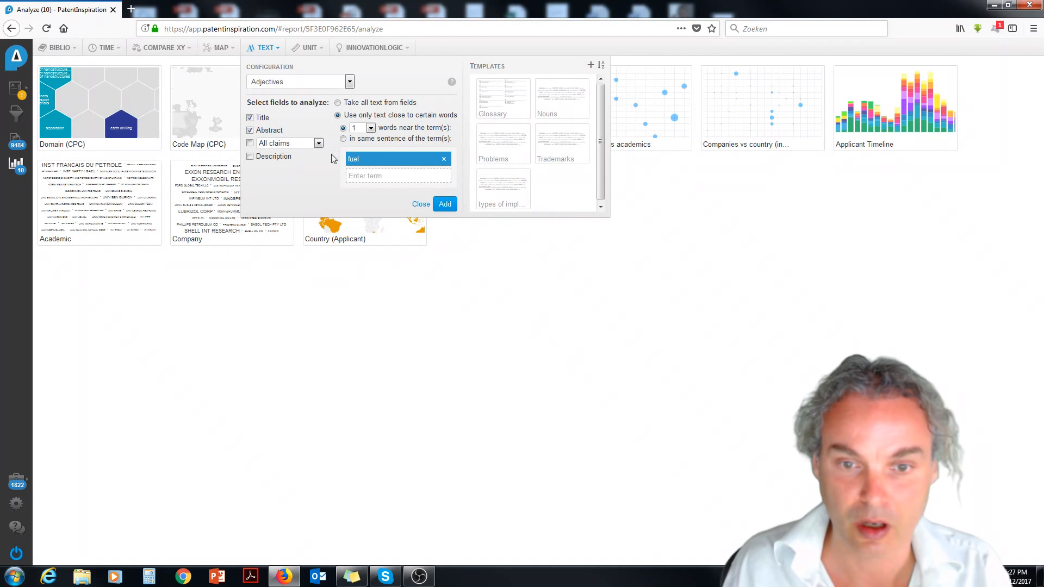
{"action": "left_click", "coordinate": [249, 157]}
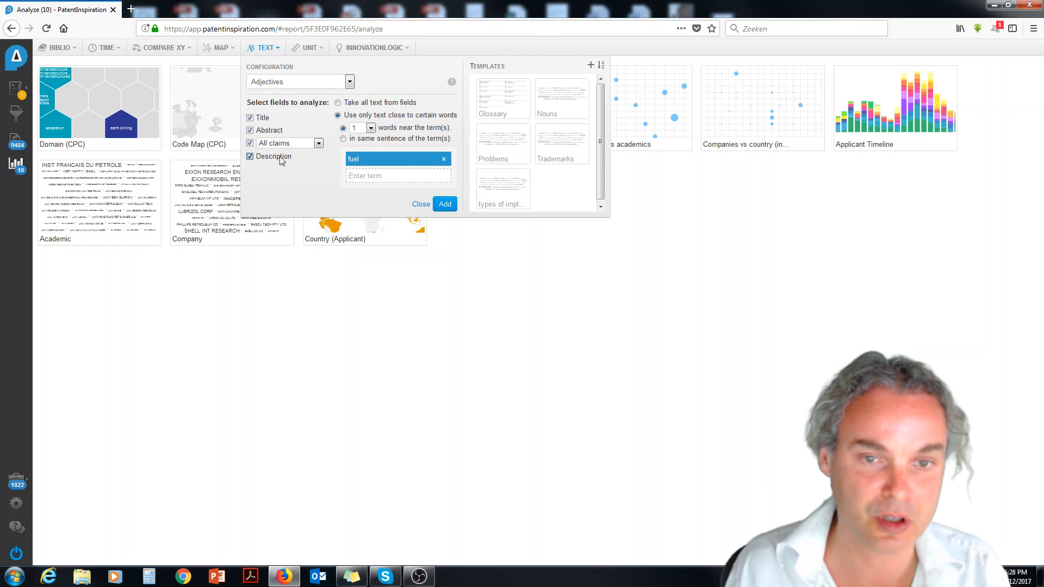
{"action": "left_click", "coordinate": [444, 205]}
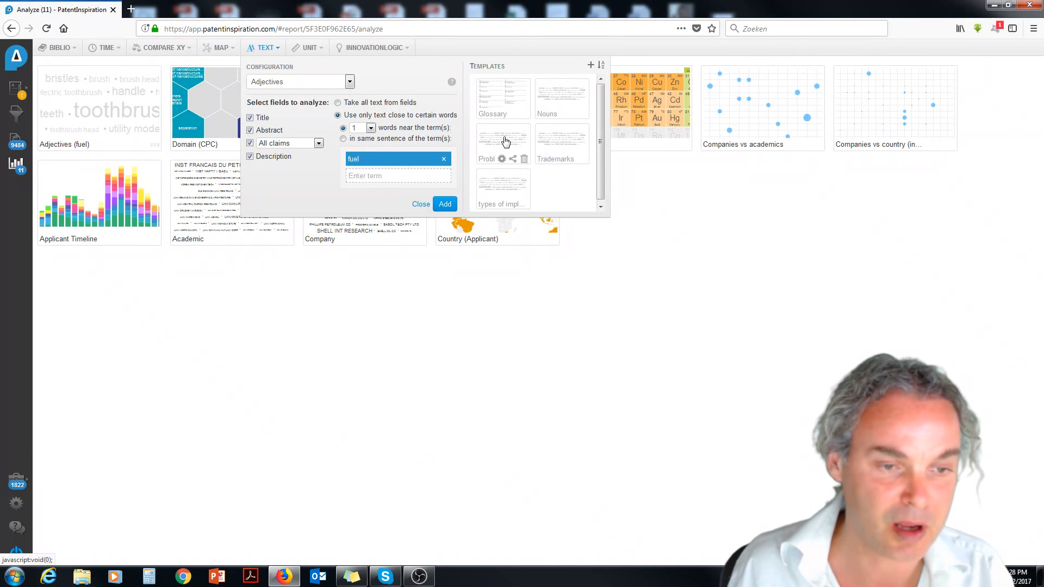
Add the Trademarks text analysis and the Power unit analysis from their templates.
{"action": "left_click", "coordinate": [559, 139]}
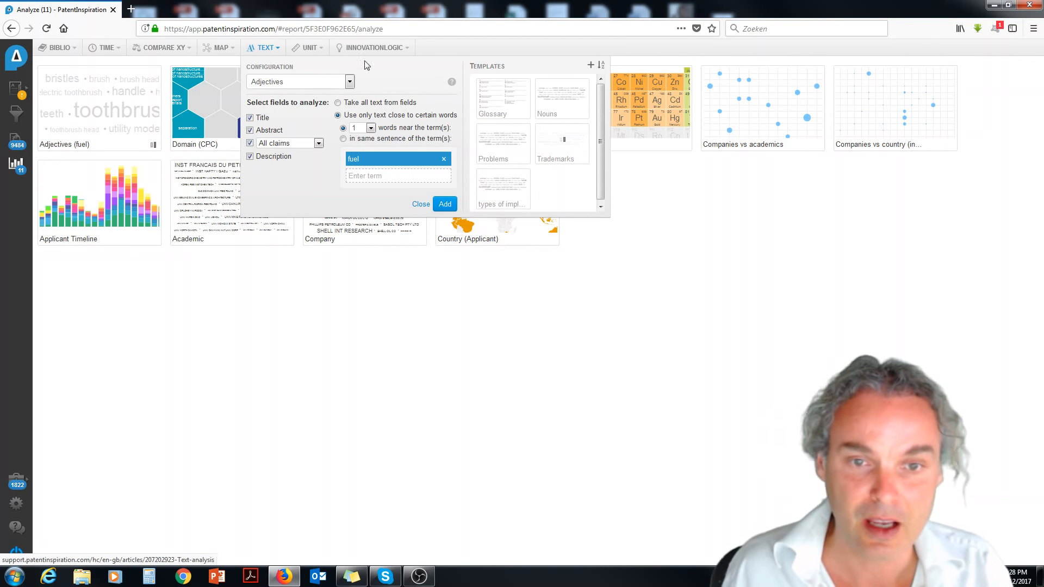
{"action": "left_click", "coordinate": [311, 48]}
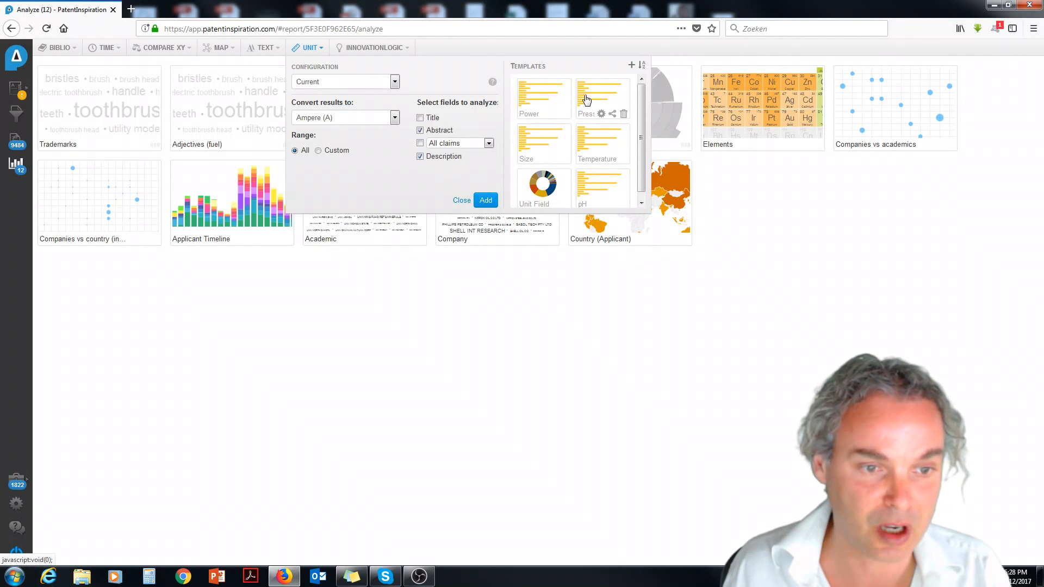
{"action": "left_click", "coordinate": [546, 99]}
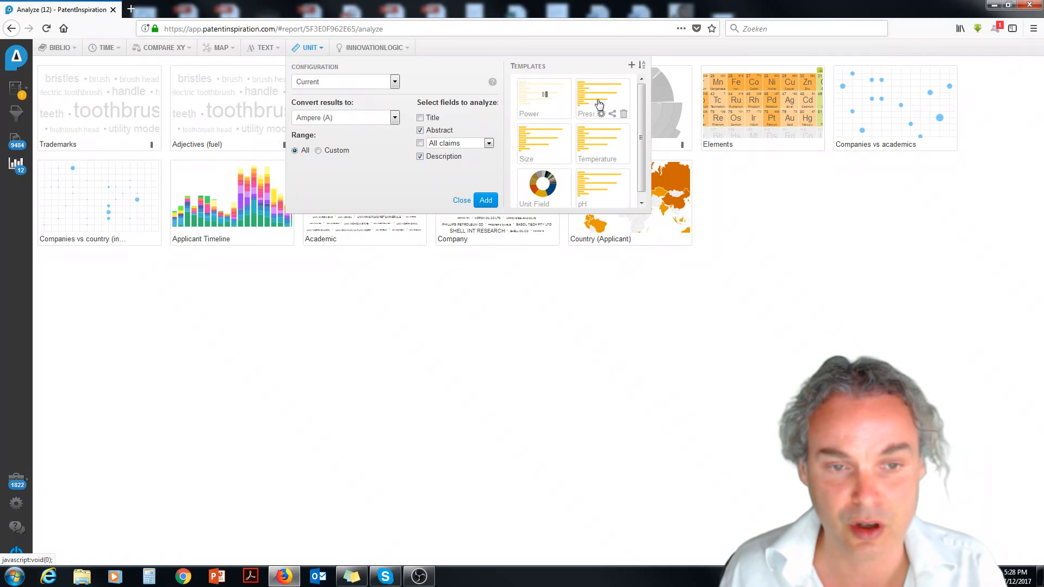
Add a Volume Flowrate unit analysis in cubic meters per second over the abstract and description.
{"action": "left_click", "coordinate": [395, 82]}
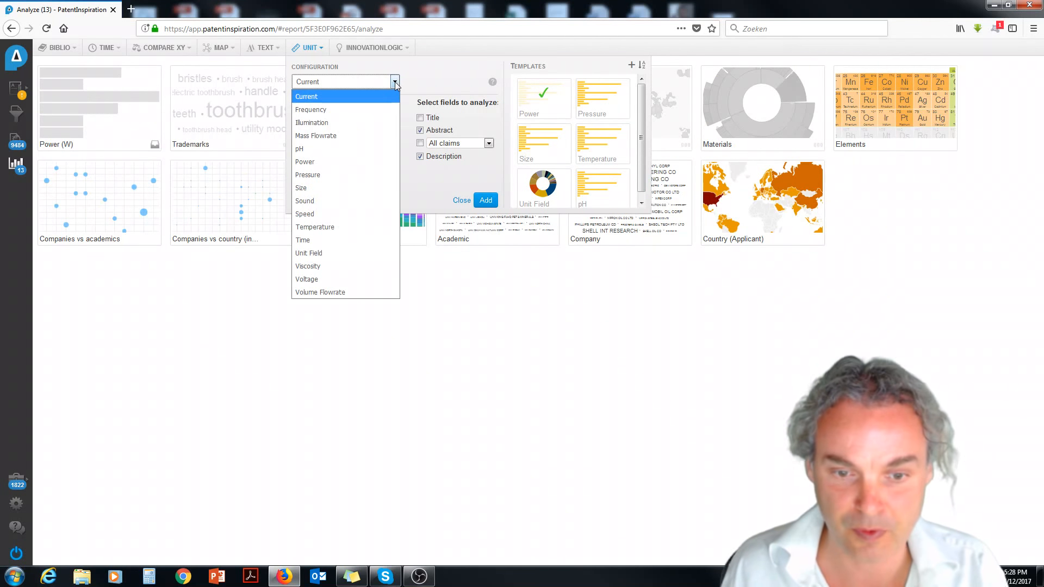
{"action": "left_click", "coordinate": [341, 291]}
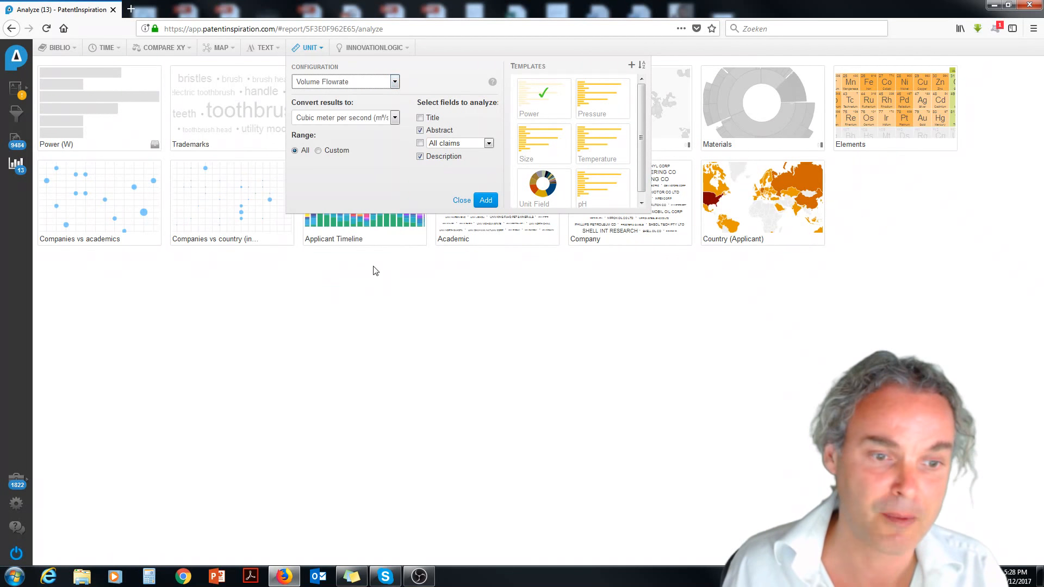
{"action": "left_click", "coordinate": [484, 201]}
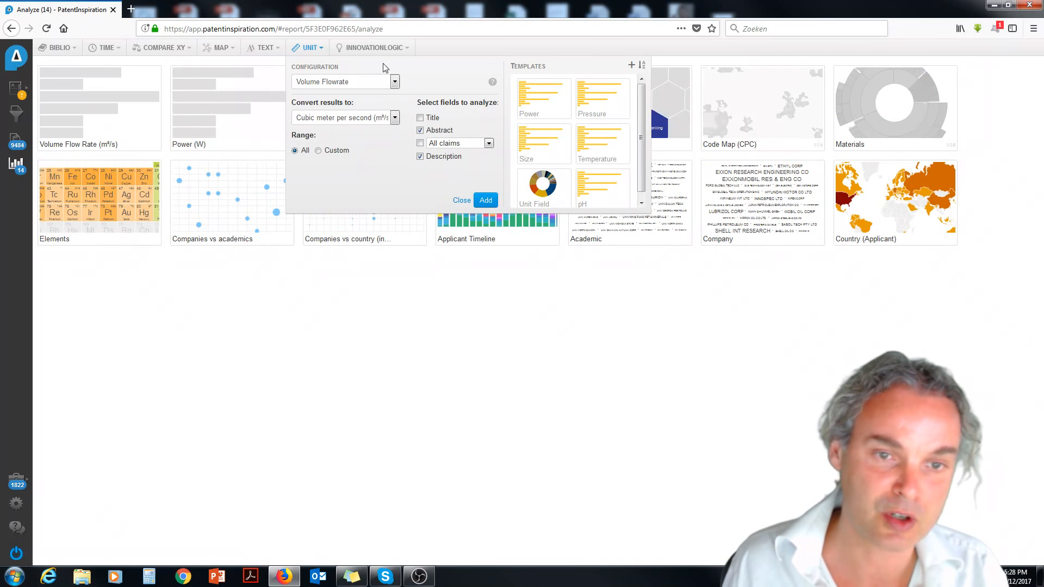
Add the Modifier, Value equation and Patent value analyses from the InnovationLogic templates.
{"action": "left_click", "coordinate": [369, 48]}
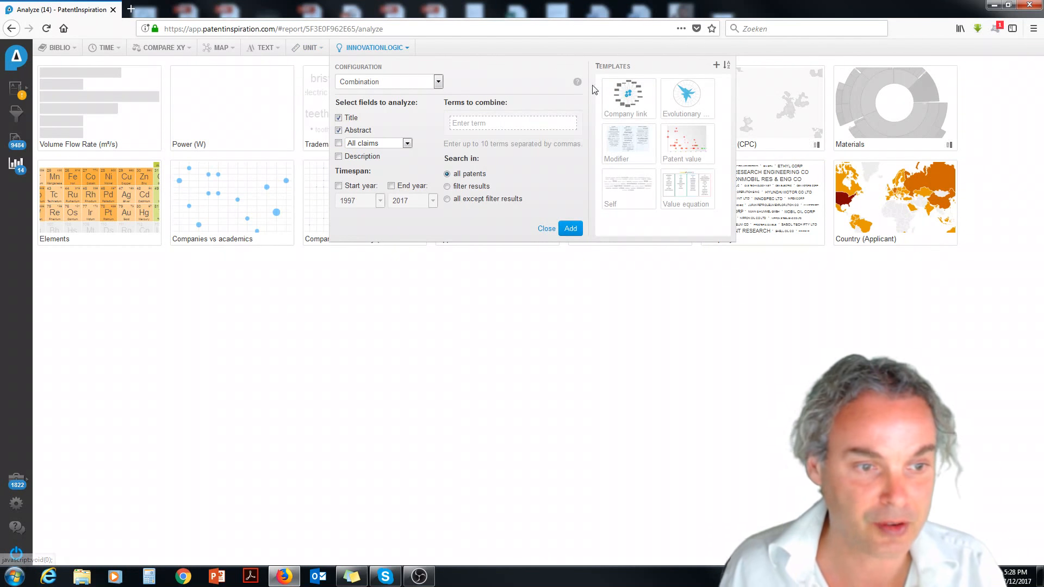
{"action": "left_click", "coordinate": [636, 146]}
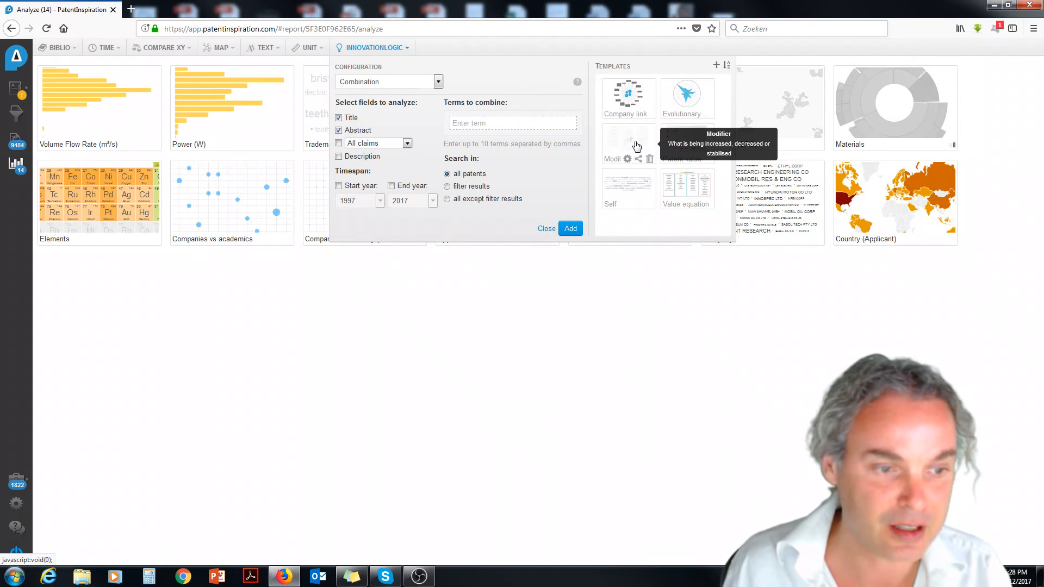
{"action": "left_click", "coordinate": [671, 189]}
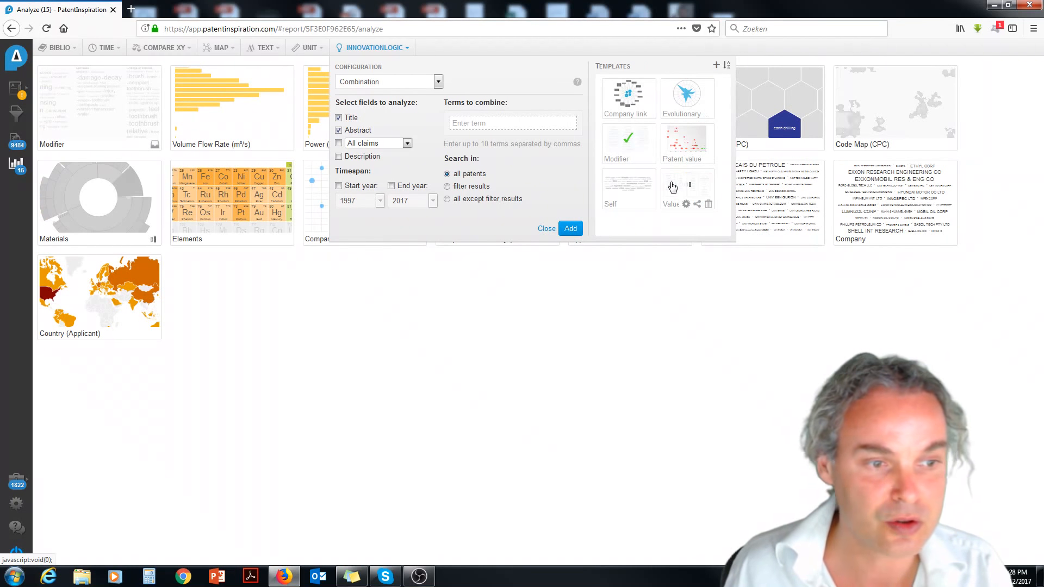
{"action": "left_click", "coordinate": [693, 141]}
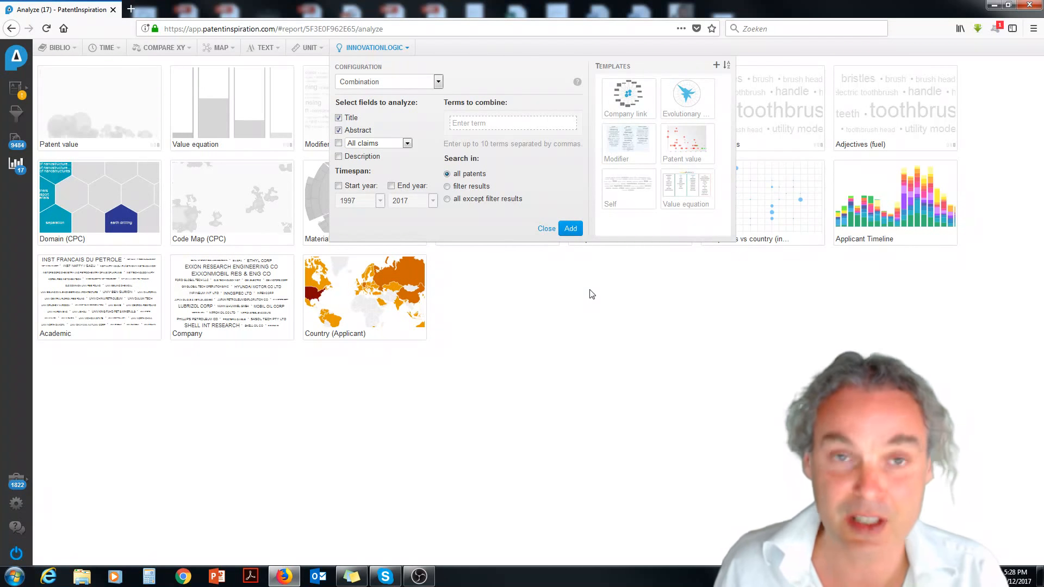
{"action": "left_click", "coordinate": [563, 341]}
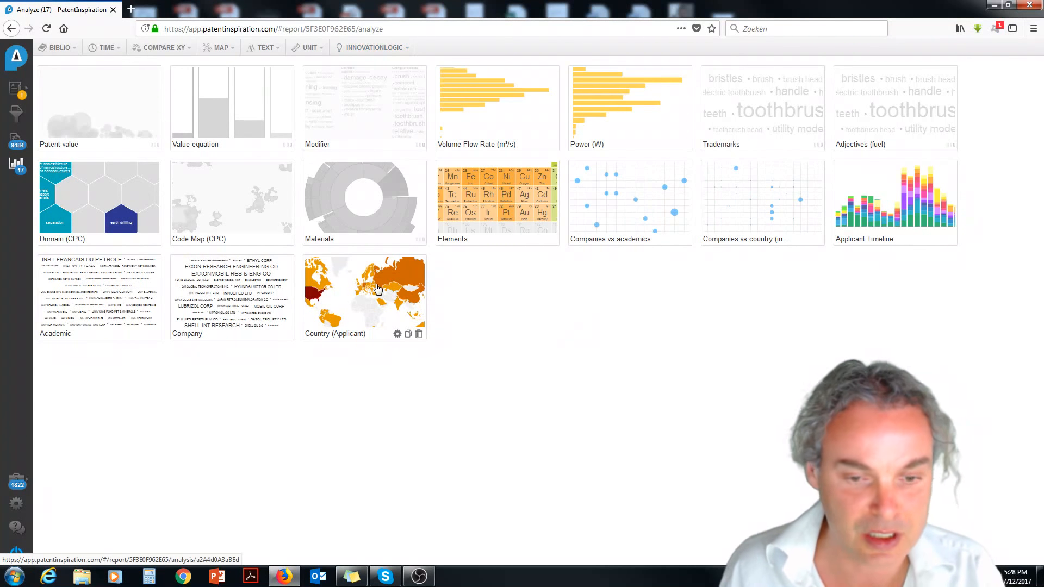
View the applicant country map, list the Netherlands' patents and open the second one, "Diesel fuel compositions".
{"action": "left_click", "coordinate": [380, 290]}
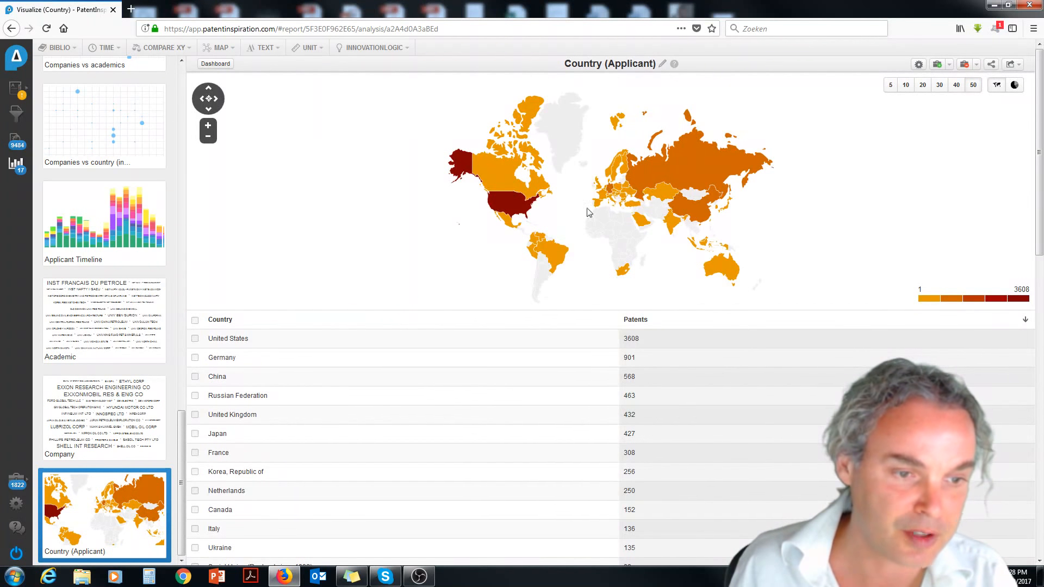
{"action": "mouse_move", "coordinate": [607, 191]}
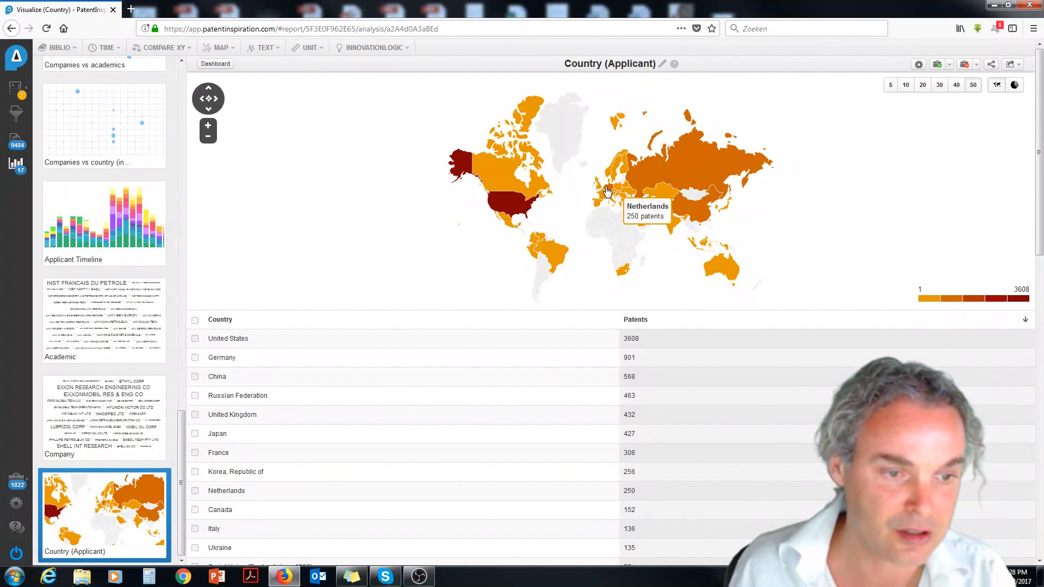
{"action": "left_click", "coordinate": [607, 191]}
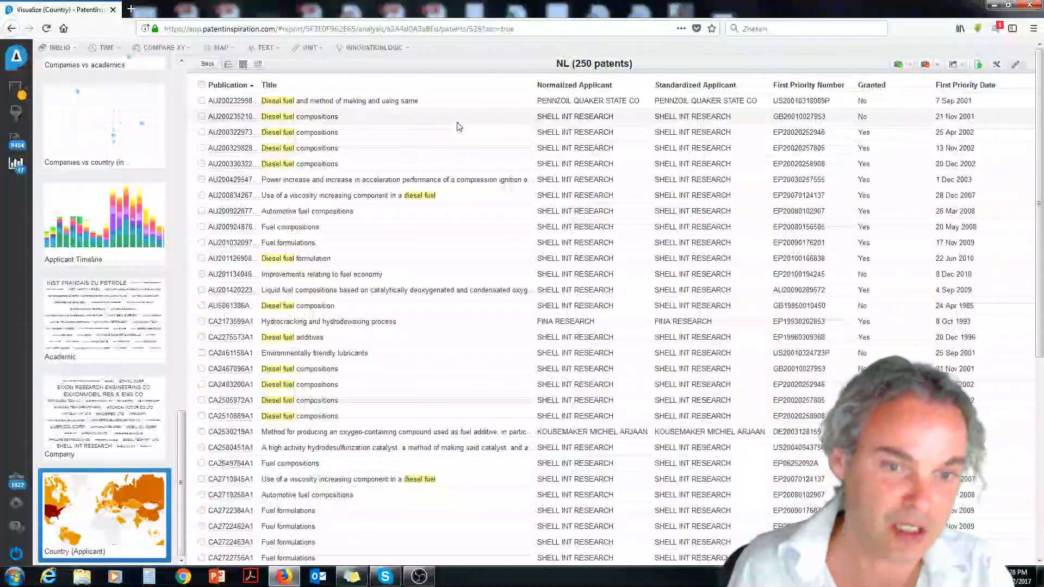
{"action": "left_click", "coordinate": [428, 120]}
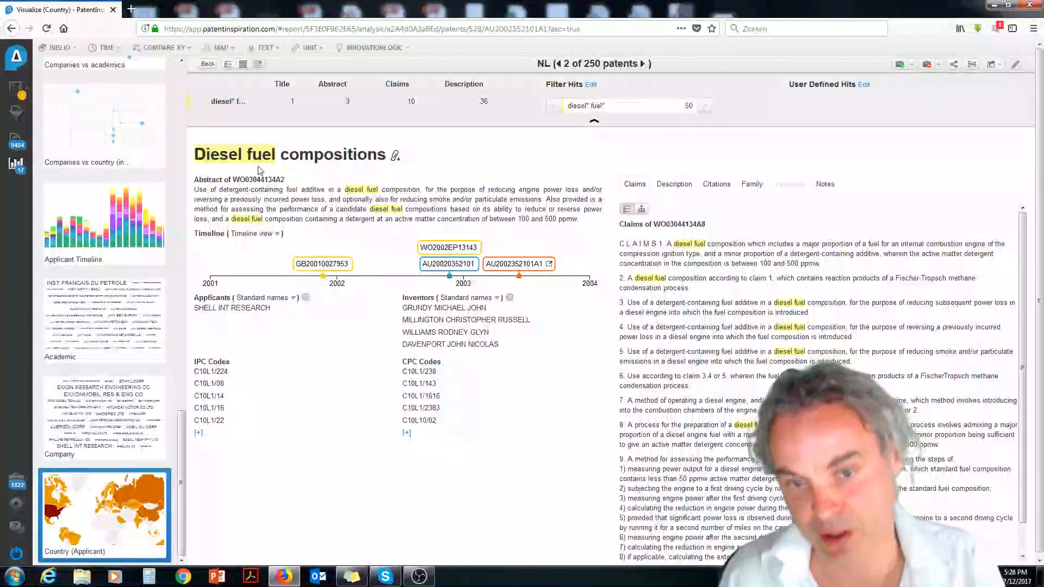
Return to the analysis dashboard and open the Elements periodic table analysis.
{"action": "left_click", "coordinate": [16, 164]}
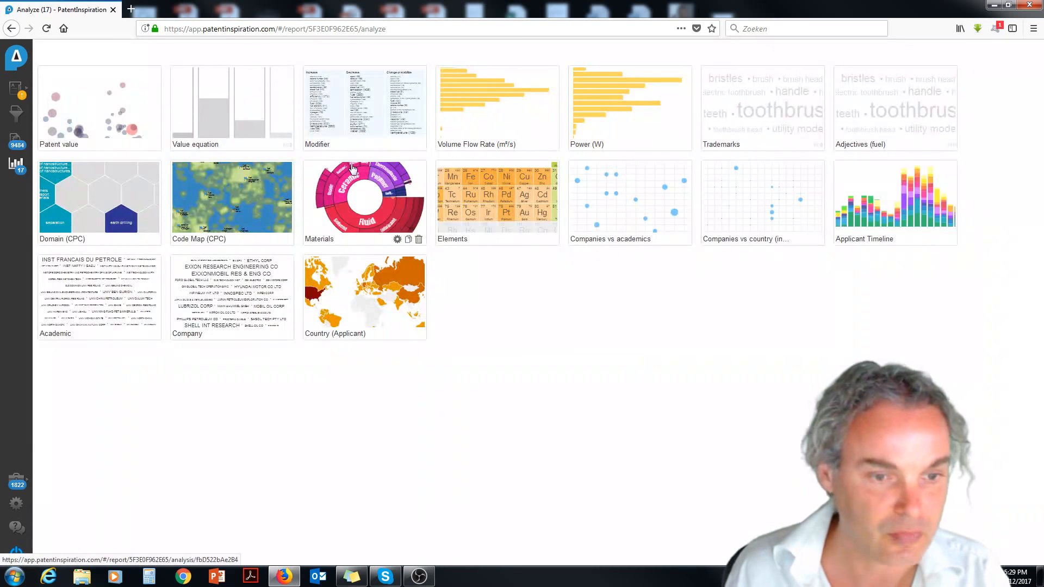
{"action": "left_click", "coordinate": [514, 205]}
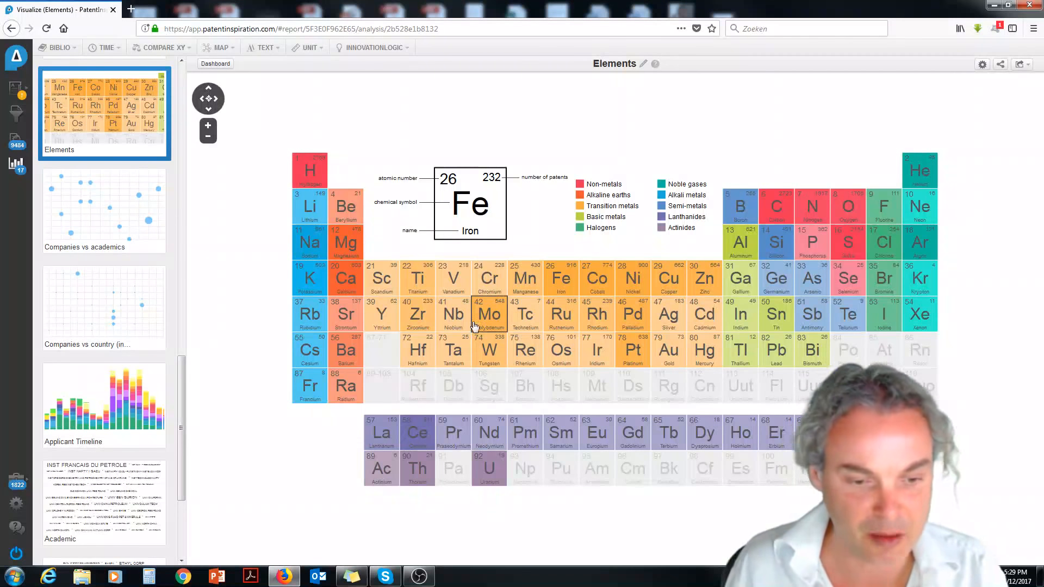
List the uranium patents, open "Production of Blended Gasoline Aviation and Diesel Fuels from Renewable Feedstocks" and jump to its first uranium hit.
{"action": "left_click", "coordinate": [500, 461]}
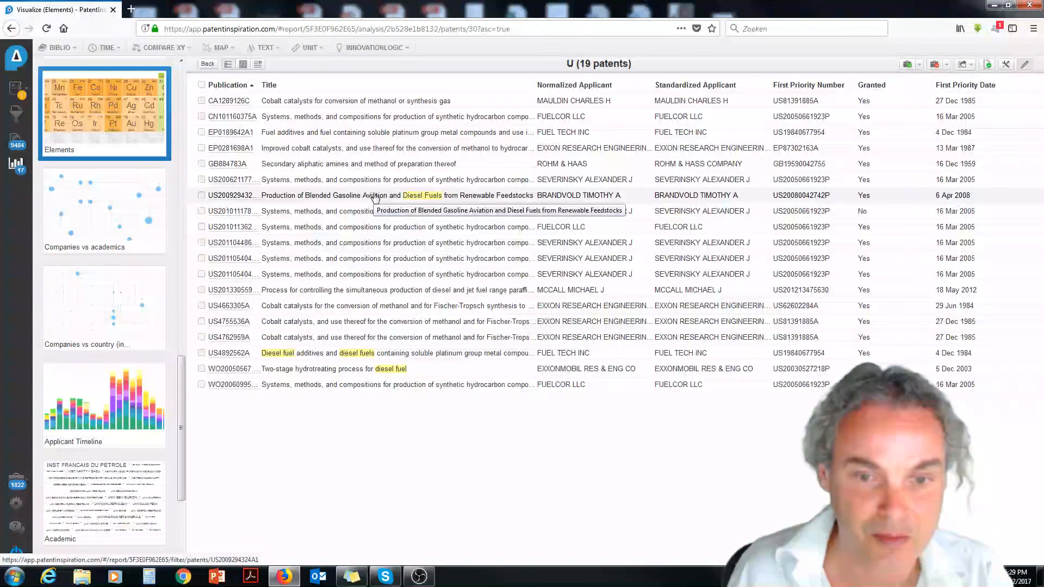
{"action": "left_click", "coordinate": [373, 197]}
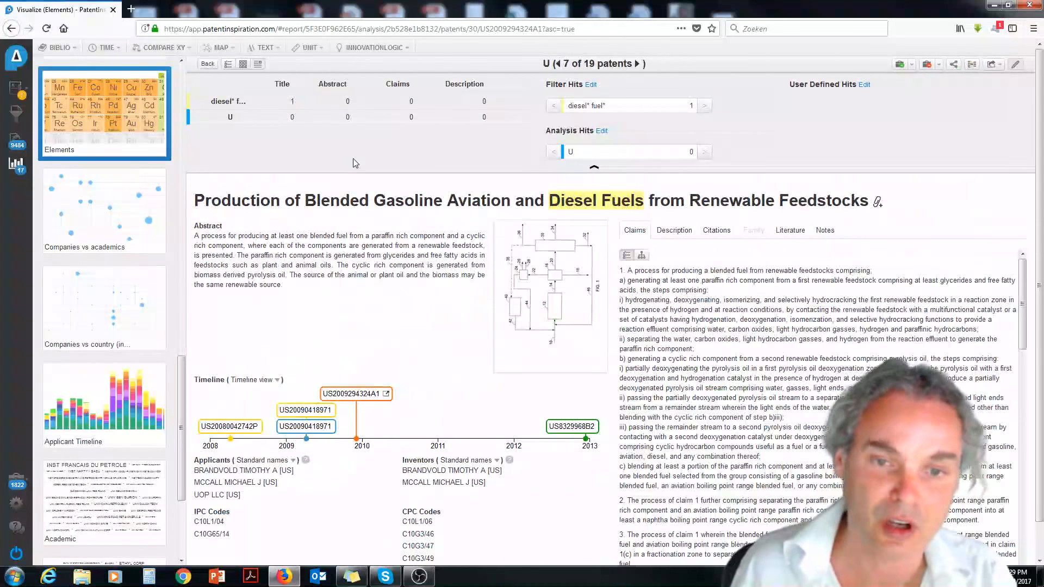
{"action": "left_click", "coordinate": [703, 151]}
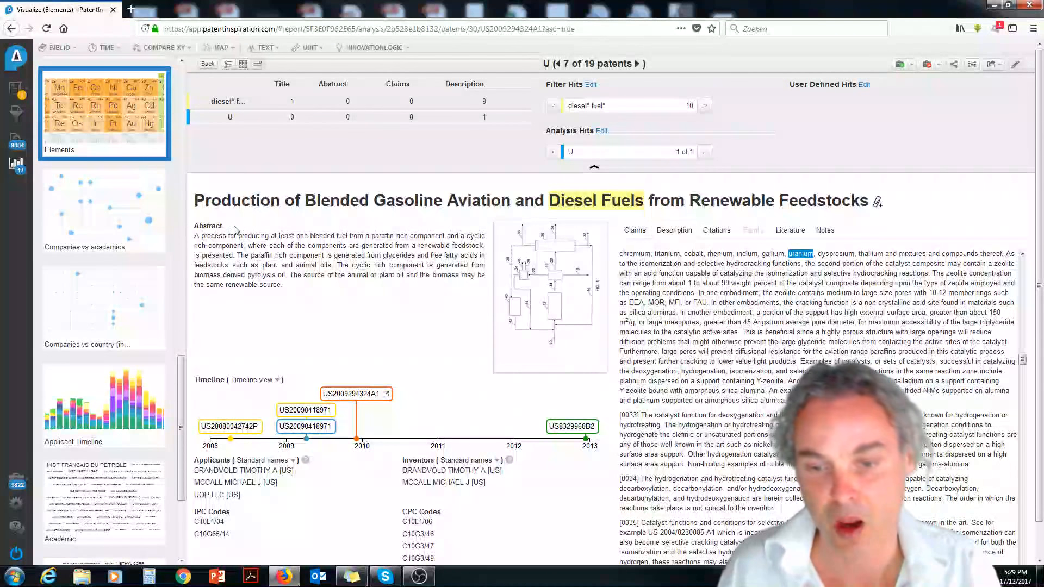
View Companies vs academics, and extend the Applicant Timeline back to 1977, displayed as a bubble grid.
{"action": "left_click", "coordinate": [121, 218]}
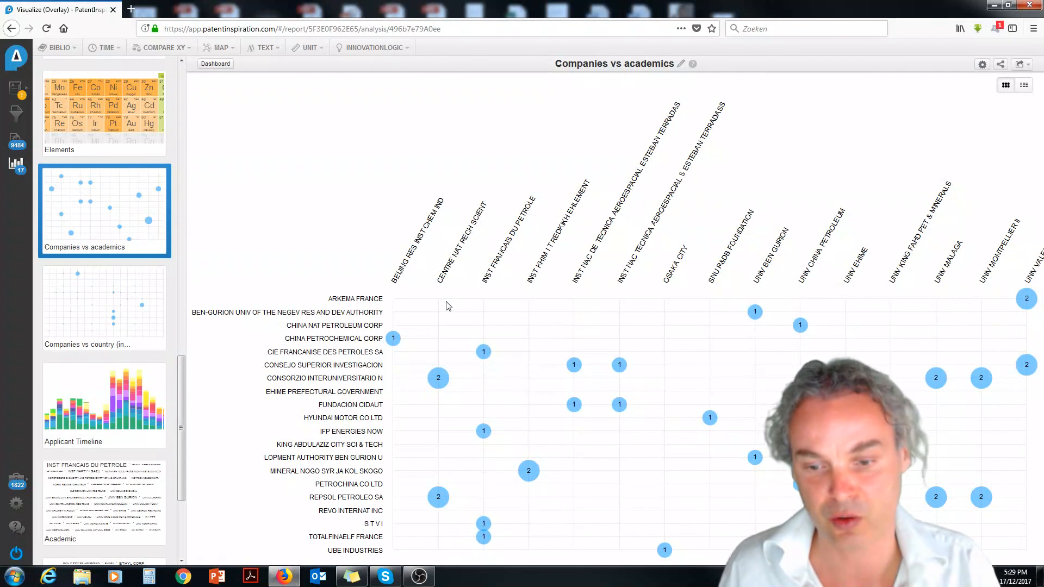
{"action": "left_click", "coordinate": [101, 398]}
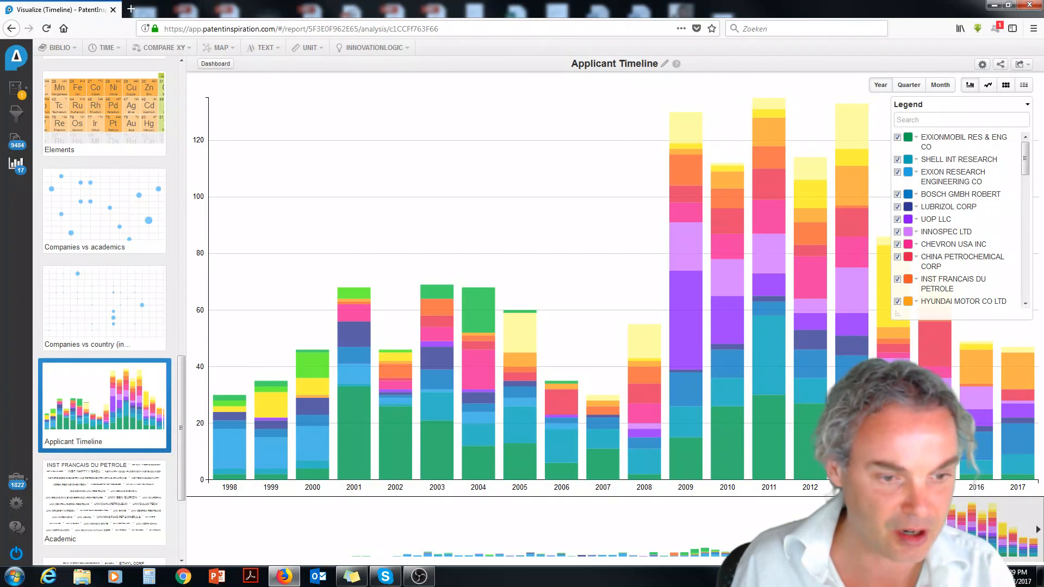
{"action": "left_click_drag", "start_coordinate": [799, 522], "coordinate": [621, 522]}
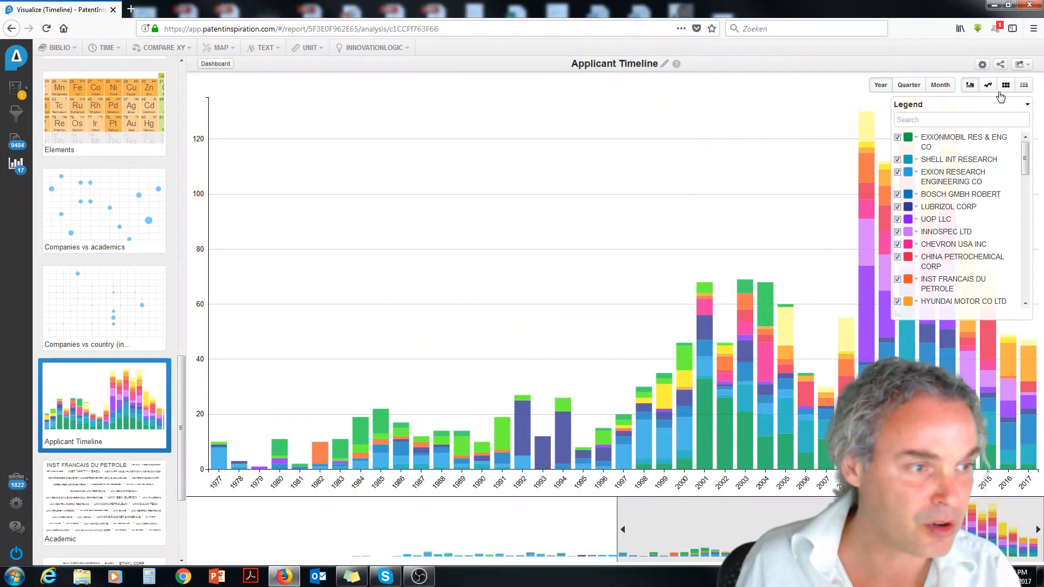
{"action": "left_click", "coordinate": [1006, 86]}
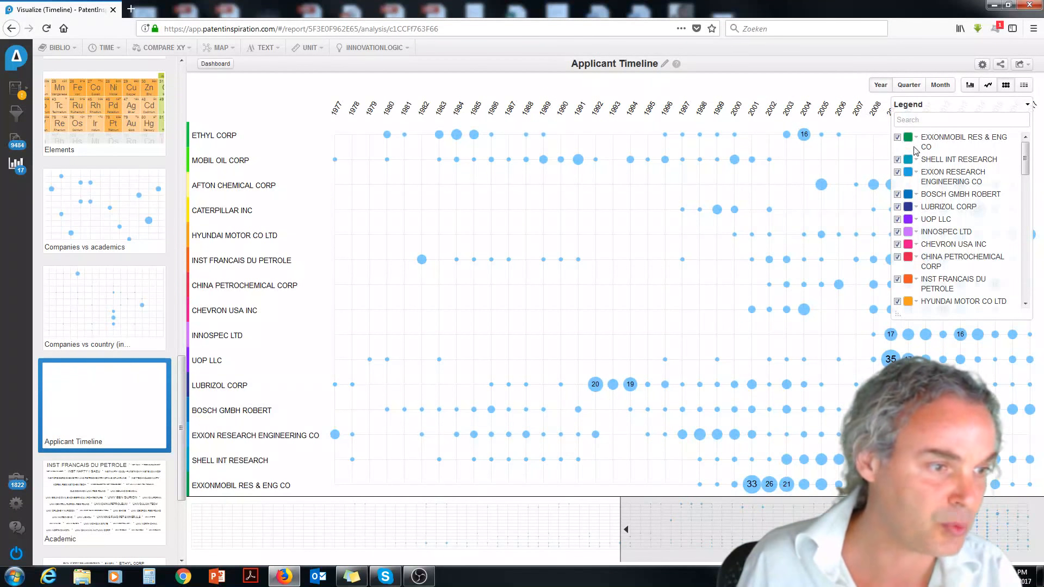
Hide BOSCH GMBH ROBERT in the Applicant Timeline and include PHILLIPS PETROLEUM CO instead.
{"action": "left_click", "coordinate": [897, 196]}
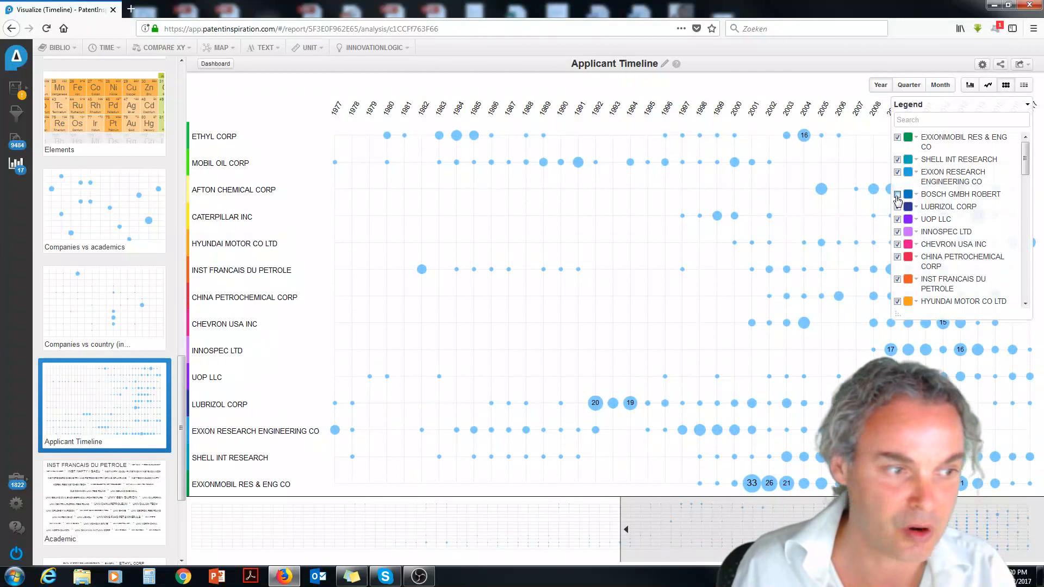
{"action": "left_click_drag", "start_coordinate": [1025, 157], "coordinate": [1026, 205]}
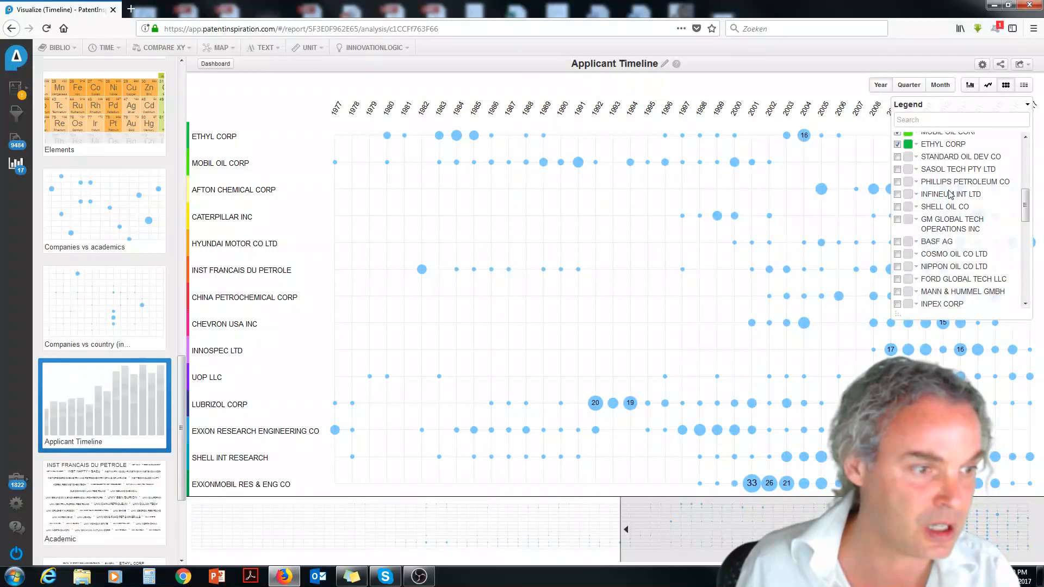
{"action": "left_click", "coordinate": [898, 183]}
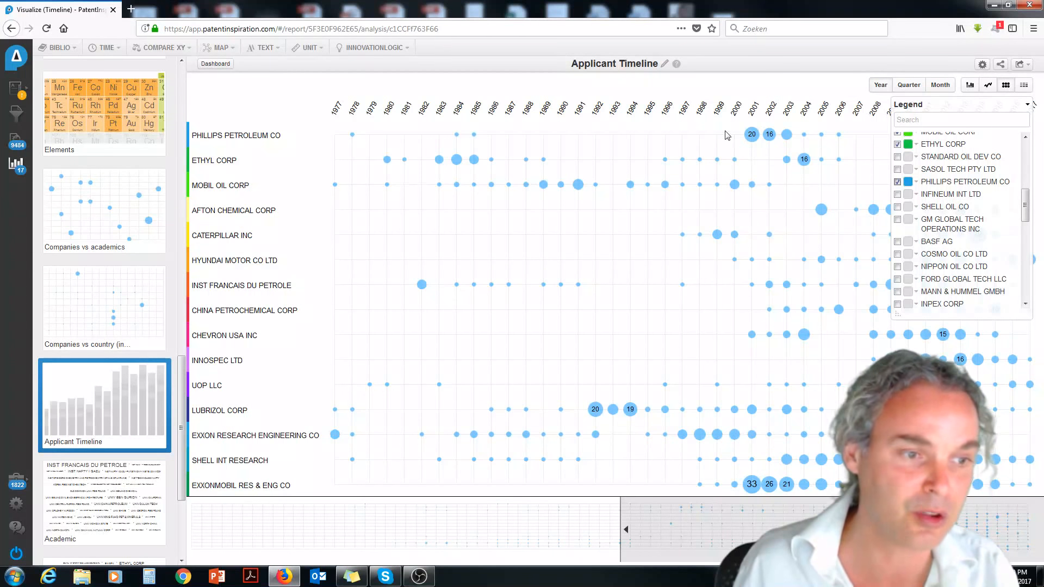
List PHILLIPS PETROLEUM CO's 2001 patents, look at the first one and return to the analysis dashboard.
{"action": "left_click", "coordinate": [751, 135]}
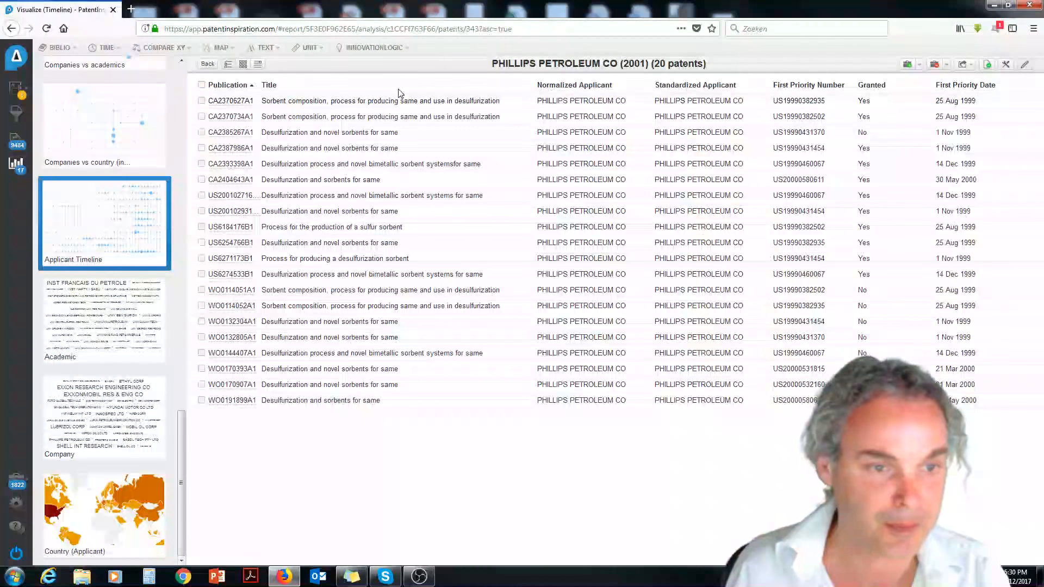
{"action": "left_click", "coordinate": [372, 102]}
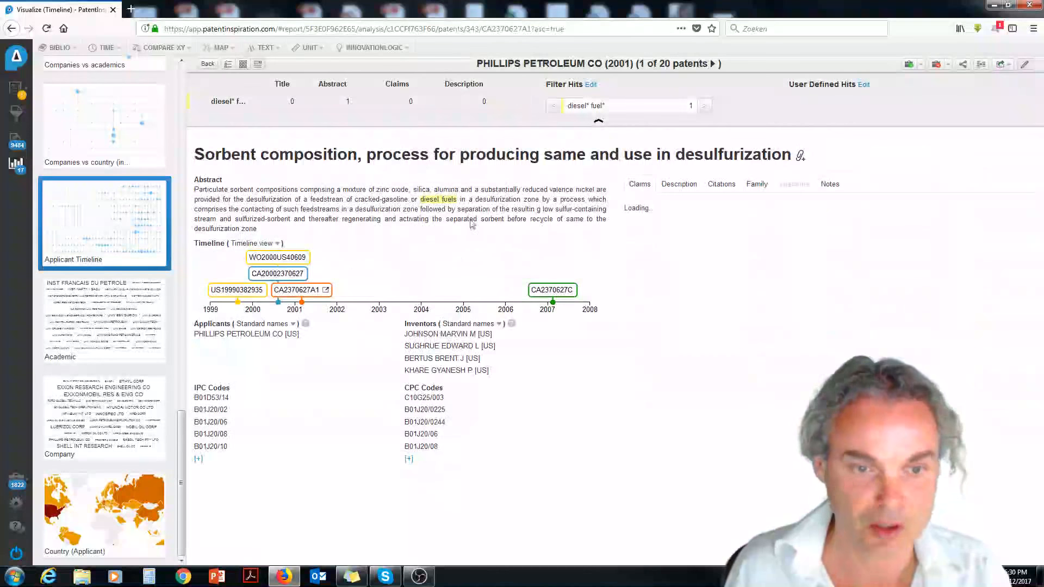
{"action": "left_click", "coordinate": [16, 166]}
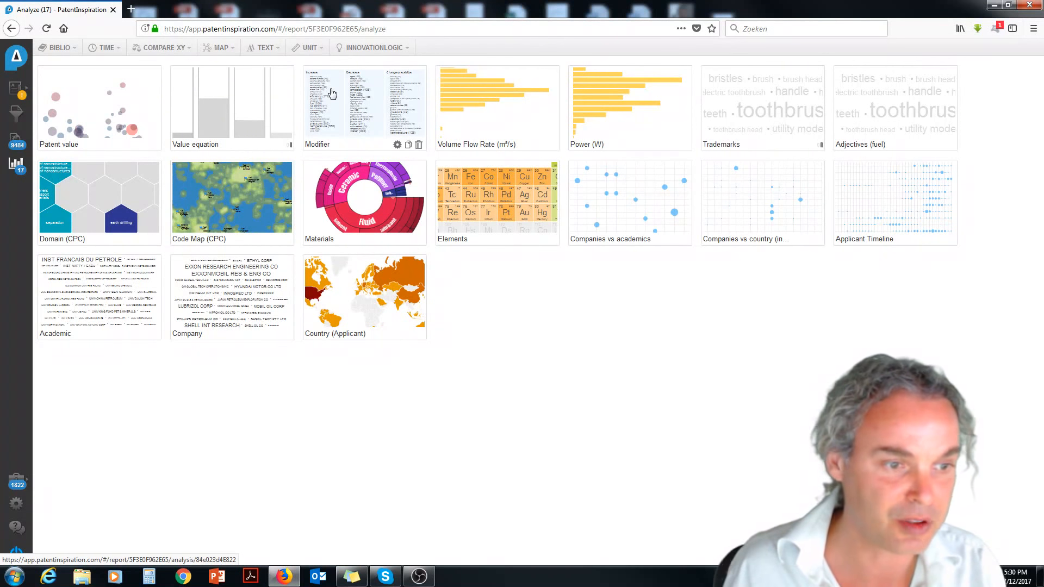
List the 100 - 1000 cm³/s patents in Volume Flow Rate and find the first flow-rate hit in "A process for converting waste motor oil to diesel fuel".
{"action": "left_click", "coordinate": [475, 106]}
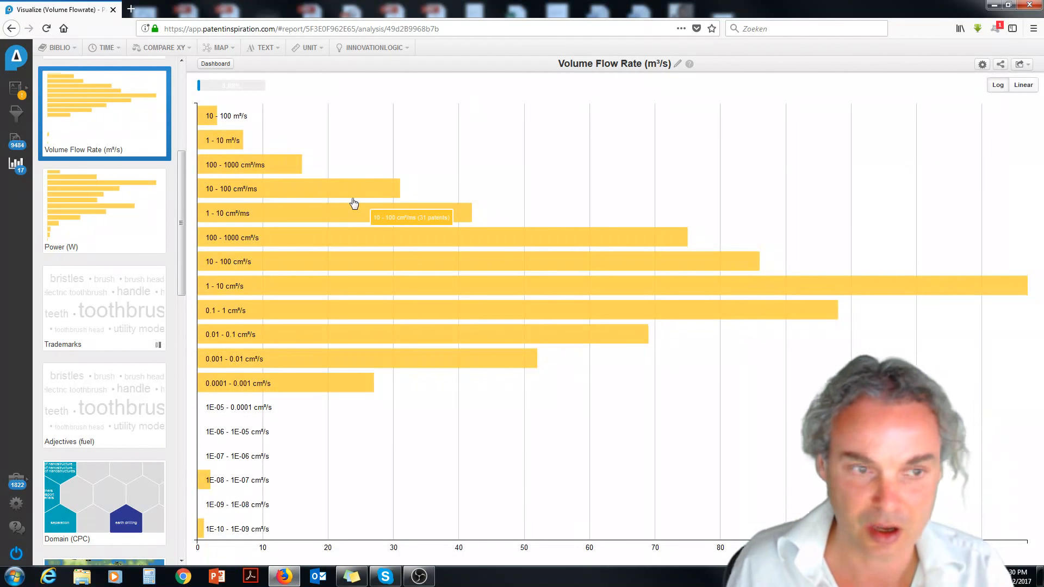
{"action": "left_click", "coordinate": [272, 235]}
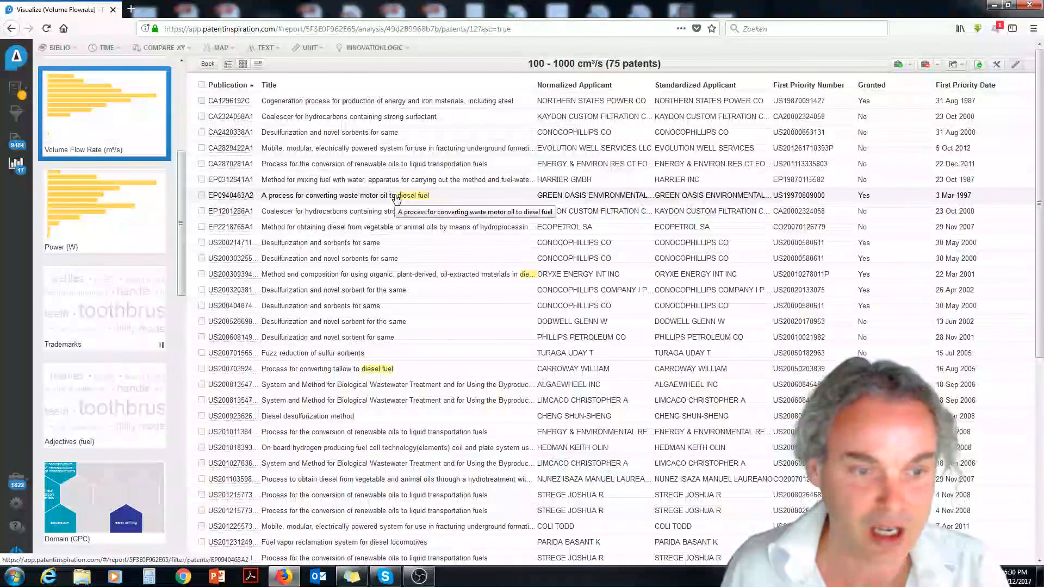
{"action": "left_click", "coordinate": [395, 197]}
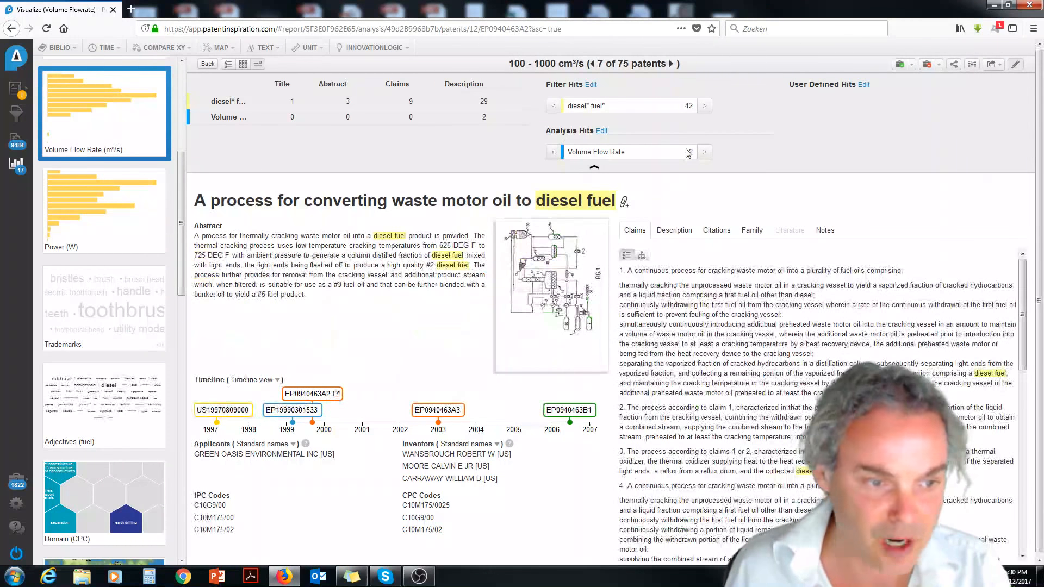
{"action": "left_click", "coordinate": [703, 152]}
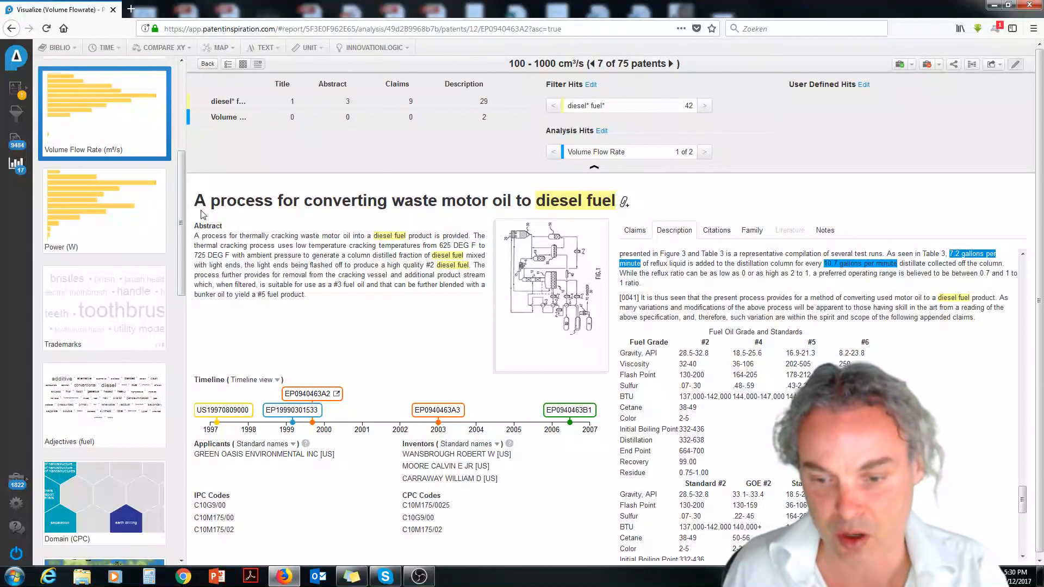
Open the Adjectives (fuel) analysis and expand its word cloud to 100 terms.
{"action": "left_click", "coordinate": [140, 403]}
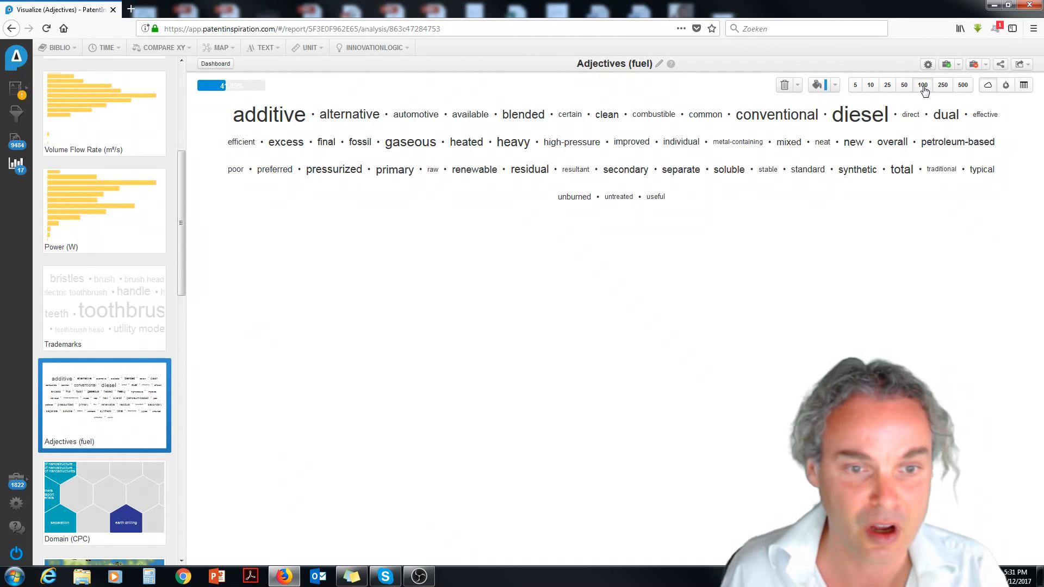
{"action": "left_click", "coordinate": [922, 86]}
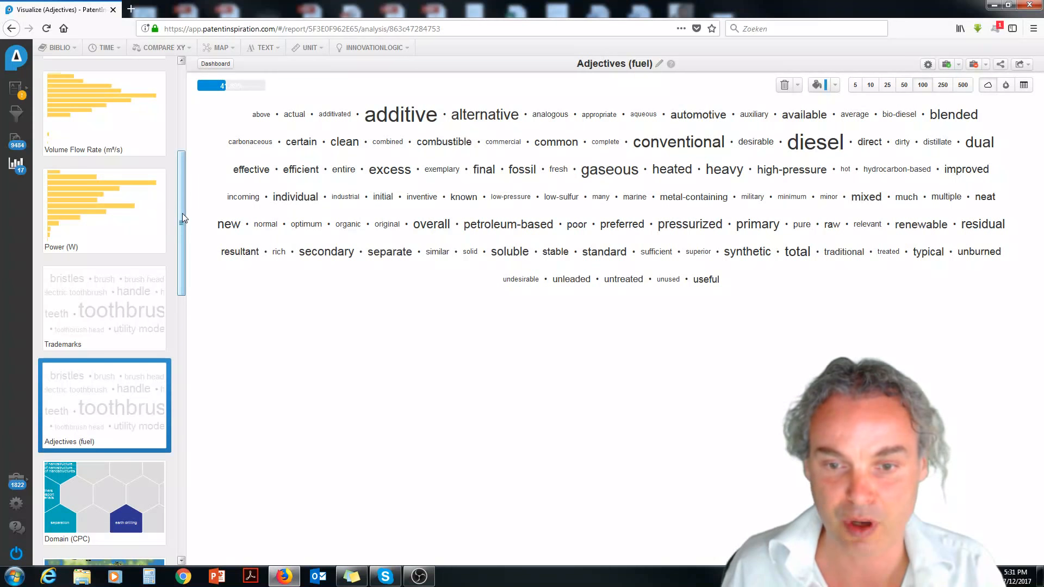
Open the Code Map (CPC) analysis and add the applicant SHELL INT RESEARCH to its legend.
{"action": "left_click_drag", "start_coordinate": [182, 213], "coordinate": [184, 299]}
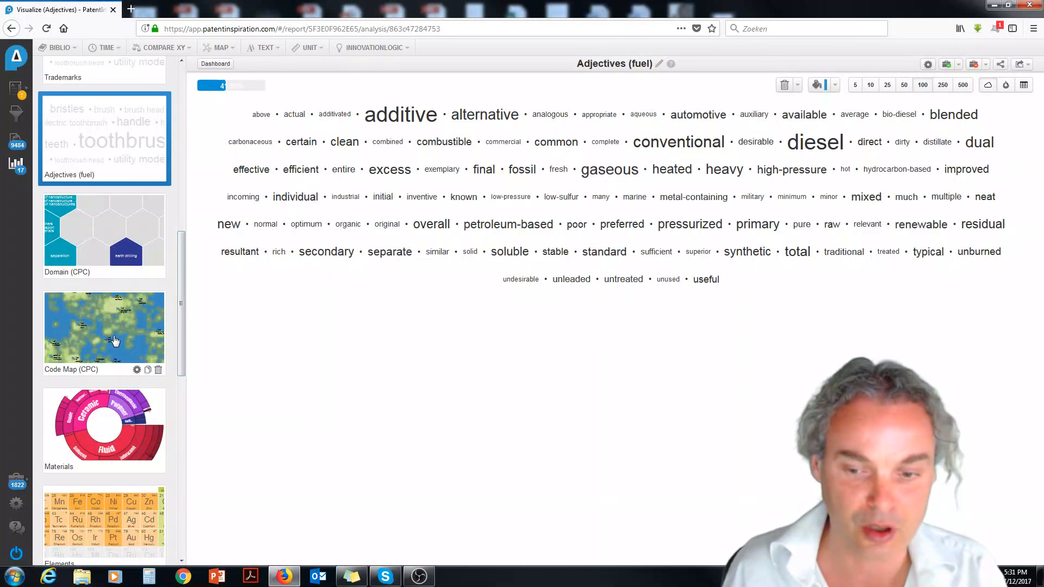
{"action": "left_click", "coordinate": [149, 357]}
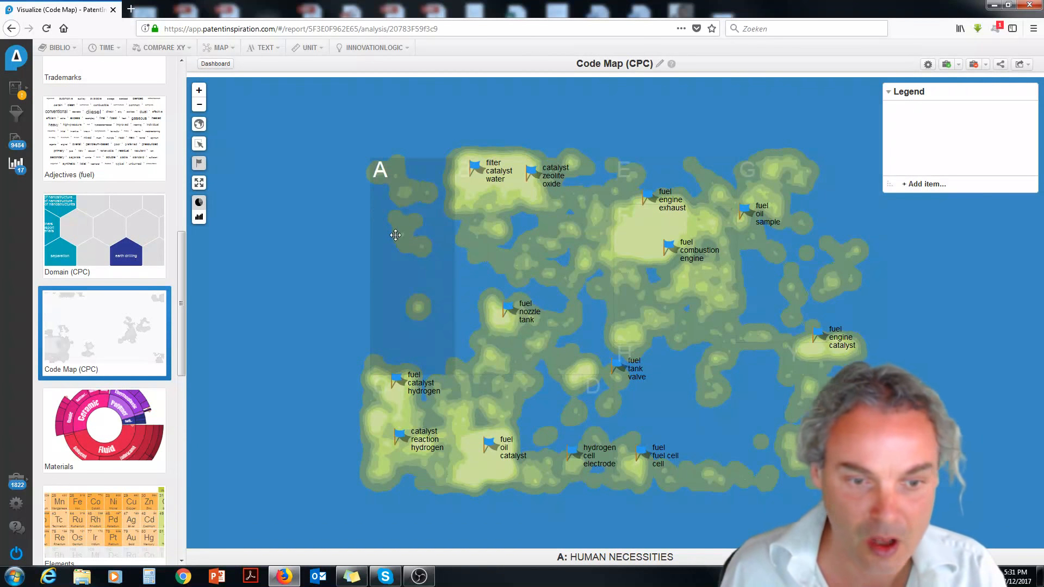
{"action": "left_click", "coordinate": [926, 184]}
{"action": "left_click", "coordinate": [431, 213]}
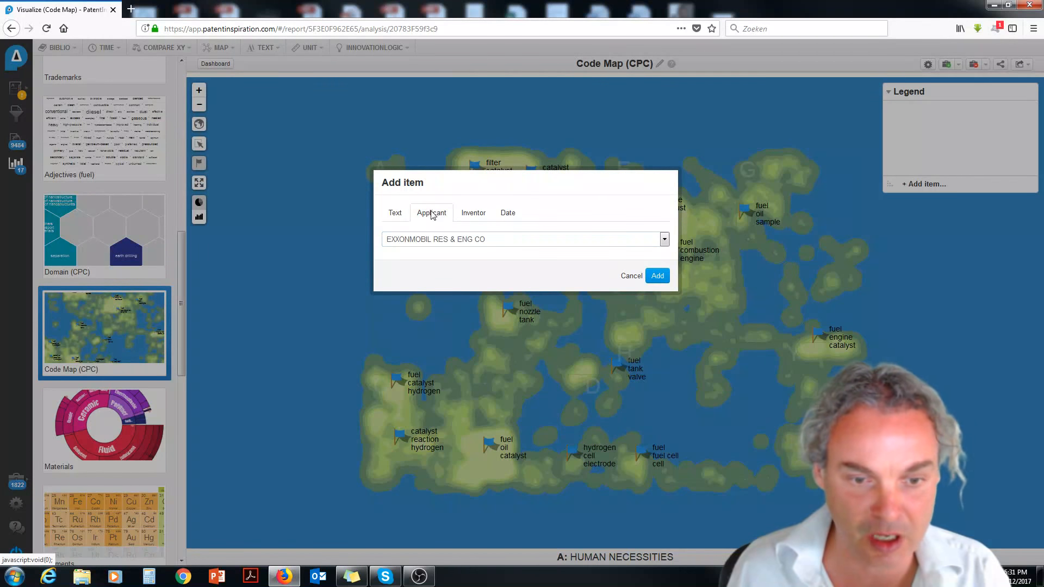
{"action": "left_click", "coordinate": [431, 239]}
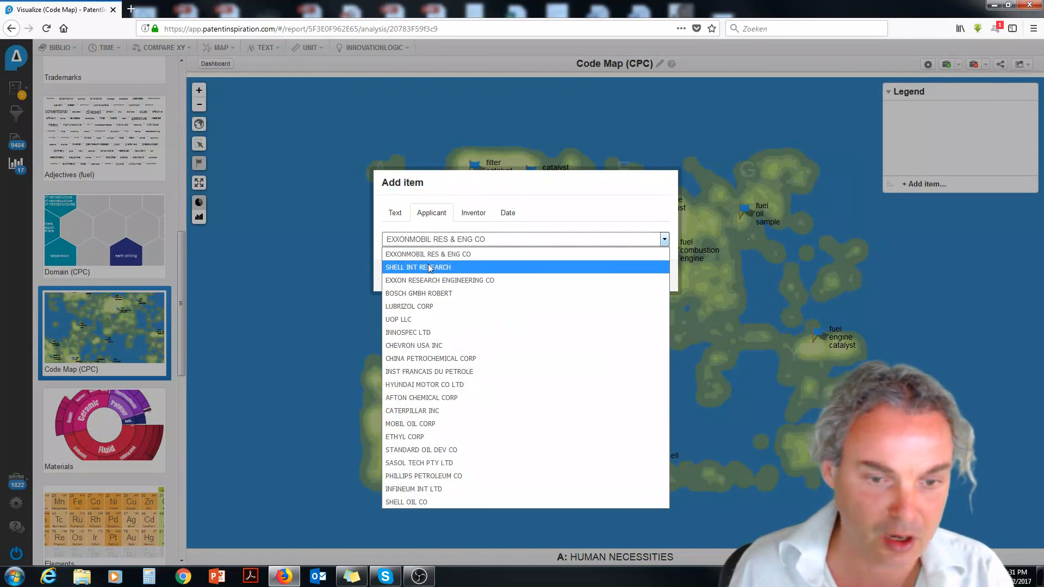
{"action": "left_click", "coordinate": [429, 263]}
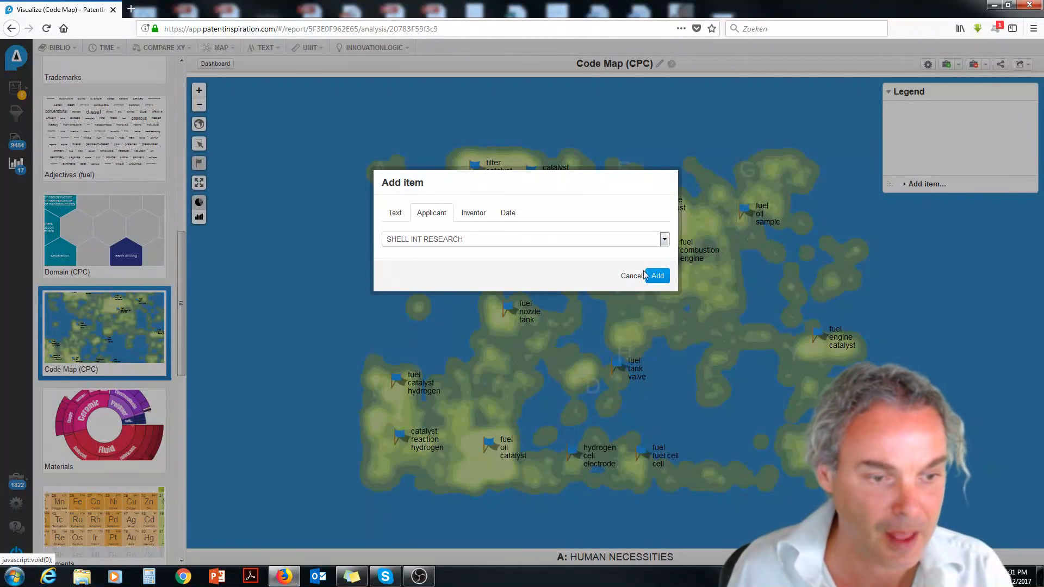
{"action": "left_click", "coordinate": [655, 275]}
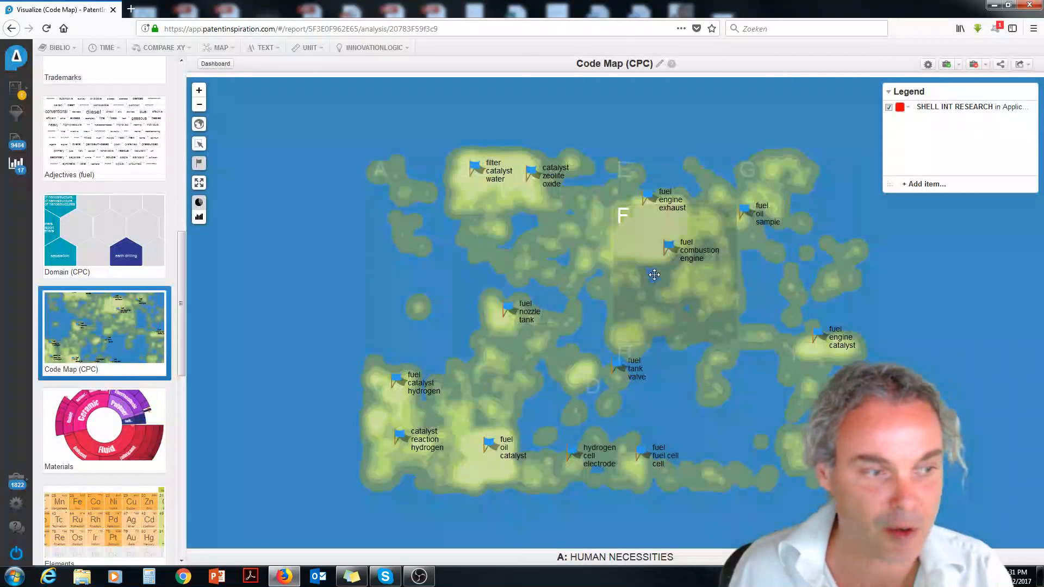
Add the applicant CHEVRON USA INC to the code map legend and examine both companies' patents around section B.
{"action": "left_click", "coordinate": [923, 184]}
{"action": "left_click", "coordinate": [431, 213]}
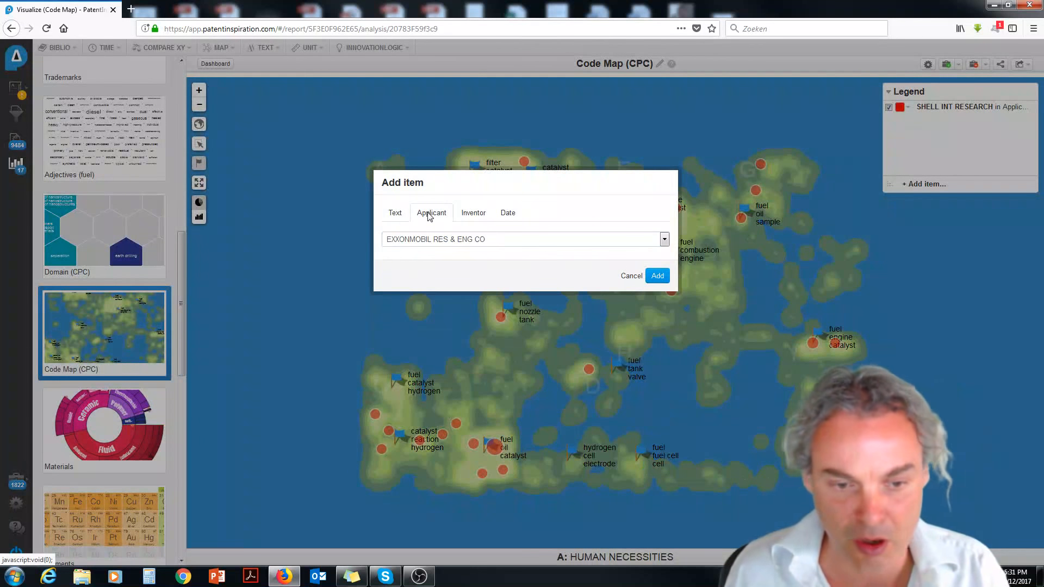
{"action": "left_click", "coordinate": [425, 241]}
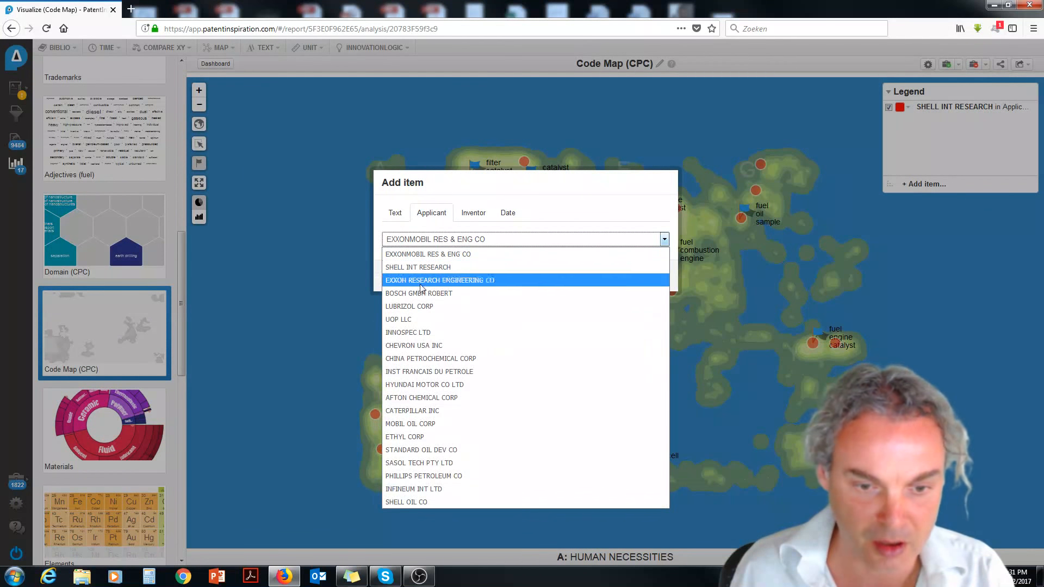
{"action": "left_click", "coordinate": [412, 344]}
{"action": "left_click", "coordinate": [660, 280]}
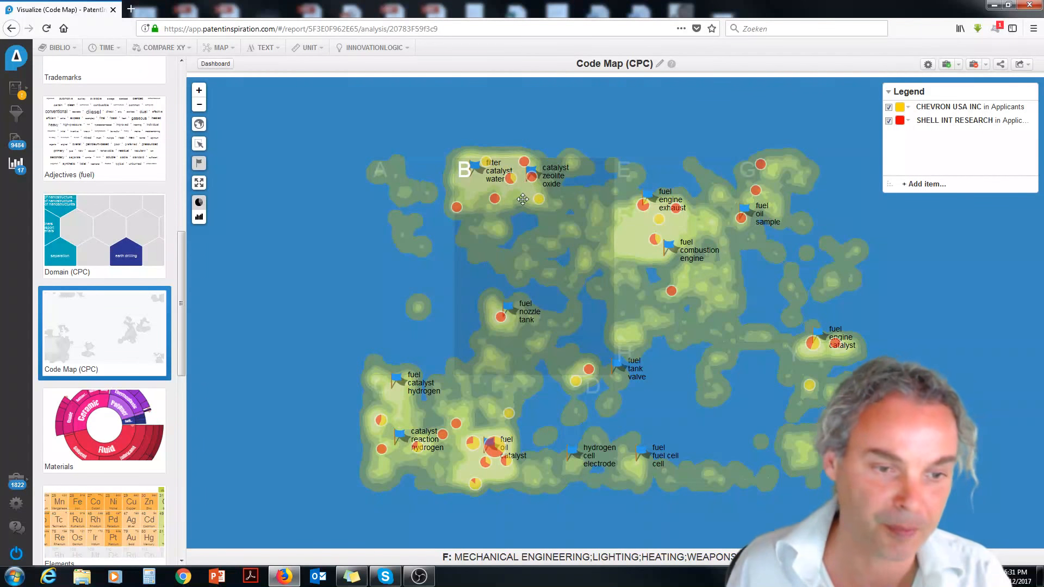
{"action": "scroll", "coordinate": [523, 198], "scroll_direction": "up", "scroll_amount": 2}
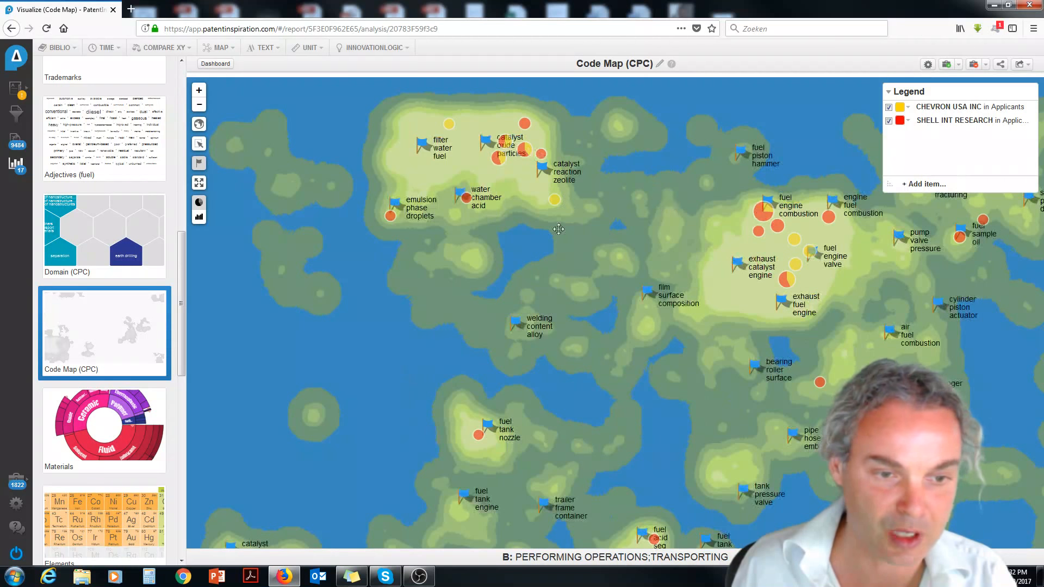
{"action": "mouse_move", "coordinate": [554, 202]}
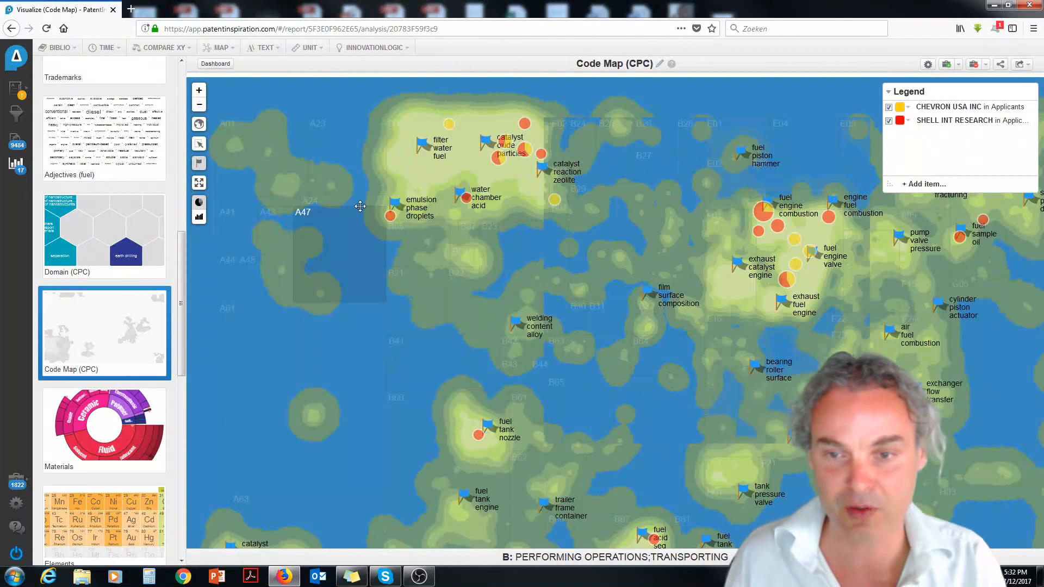
View the Modifier analysis of what the patents increase, decrease, change or stabilize, and return to the analysis dashboard.
{"action": "left_click_drag", "start_coordinate": [182, 245], "coordinate": [179, 92]}
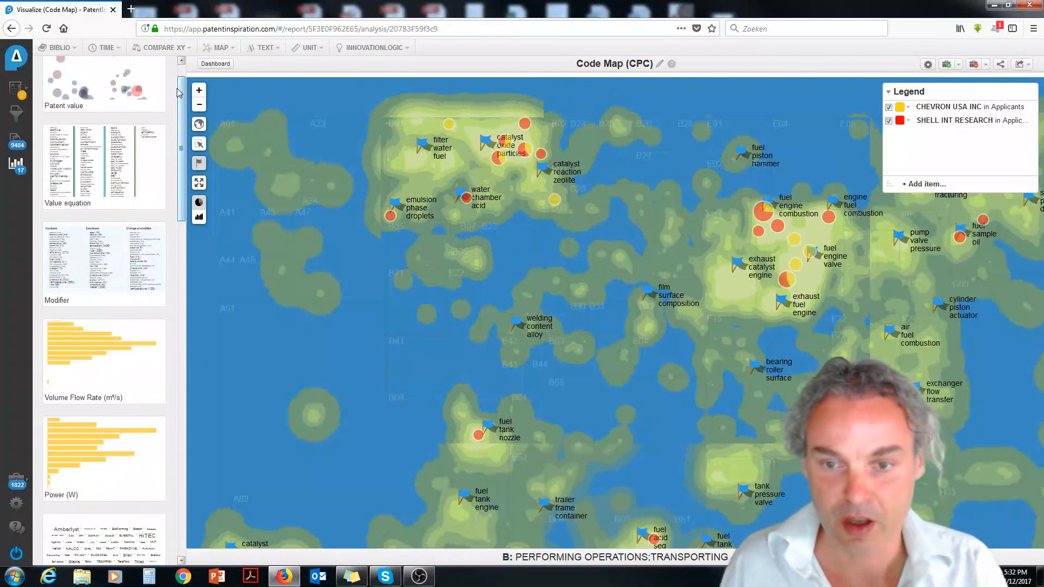
{"action": "left_click", "coordinate": [14, 164]}
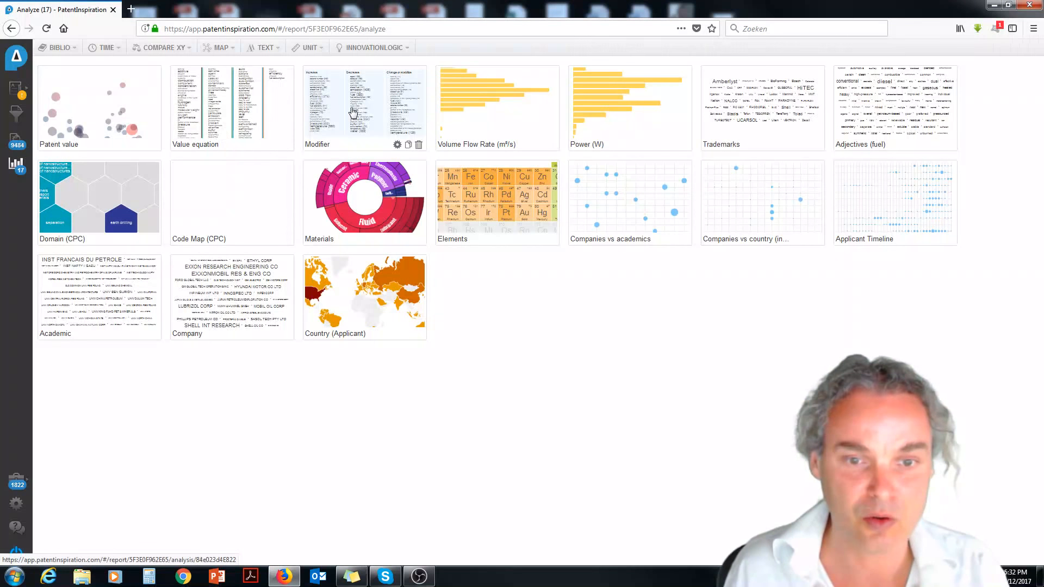
{"action": "left_click", "coordinate": [352, 113]}
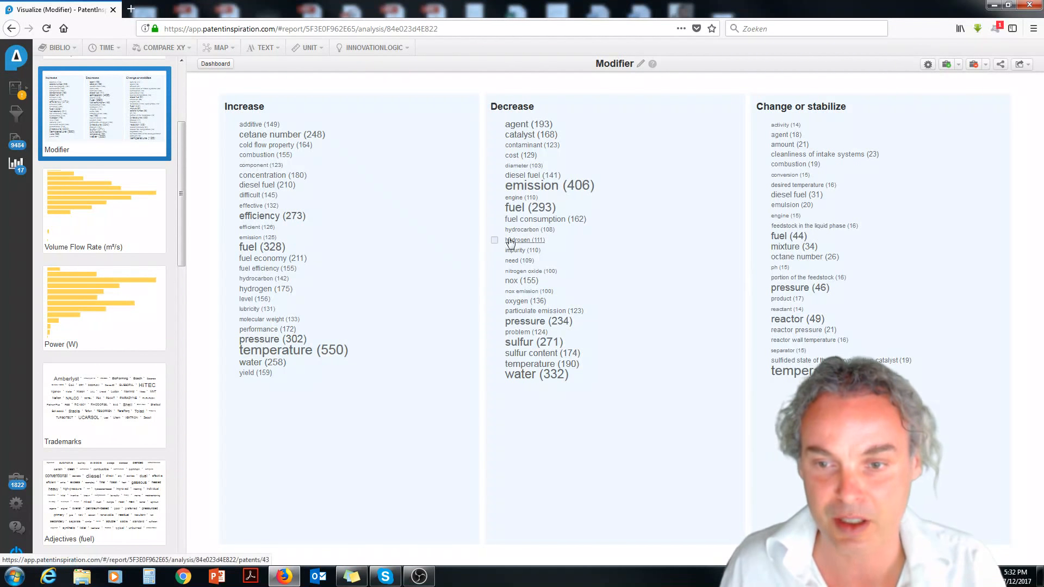
{"action": "left_click", "coordinate": [16, 166]}
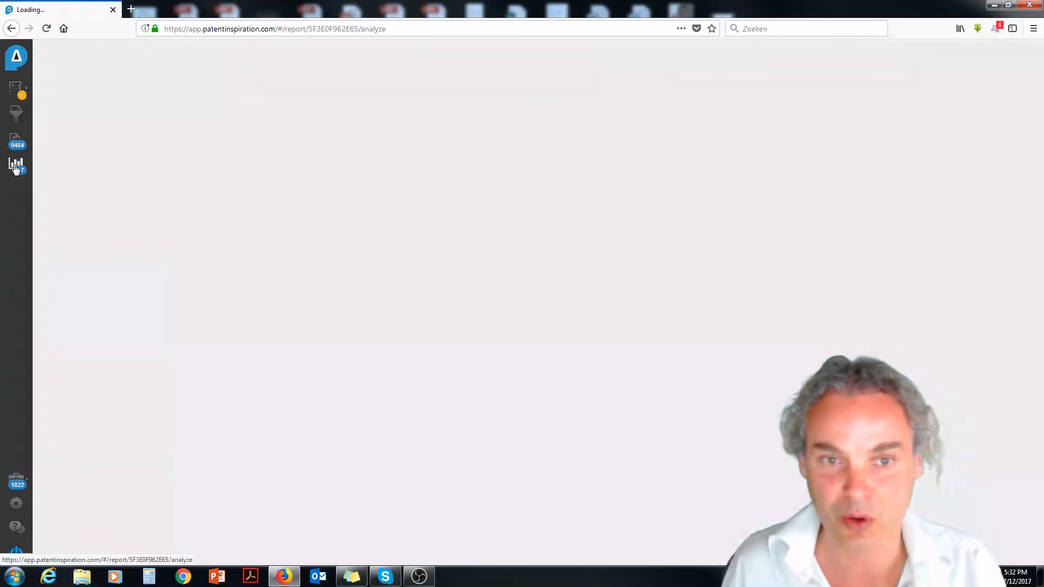